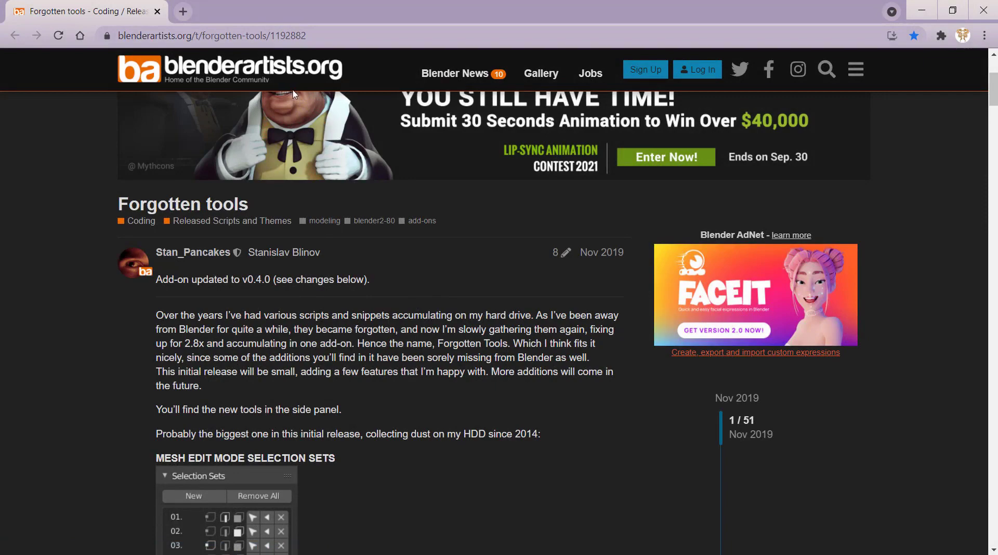
# Scroll the Forgotten tools post past Selection Sets to its Gumroad and Download links.
pyautogui.scroll(-8, 310, 241)
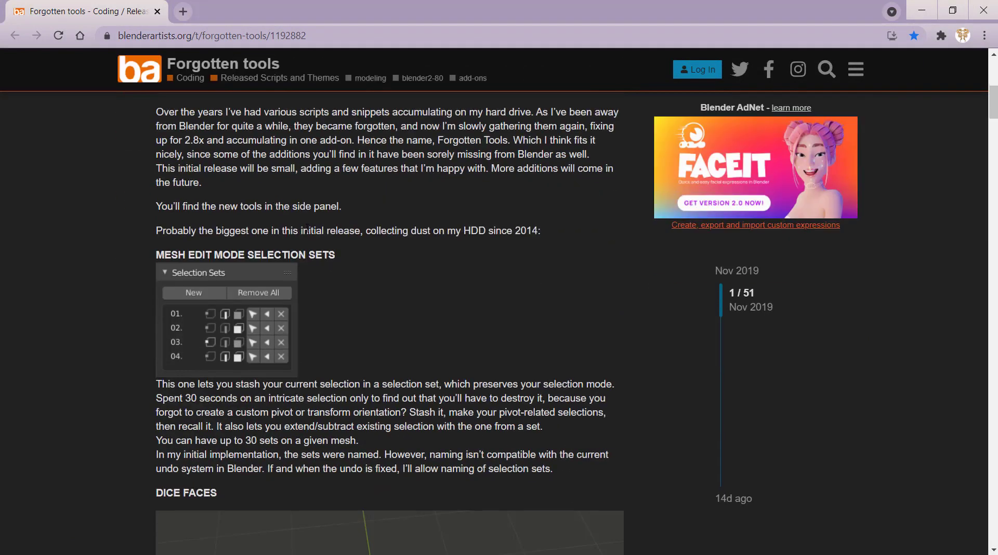
pyautogui.scroll(-10, 310, 240)
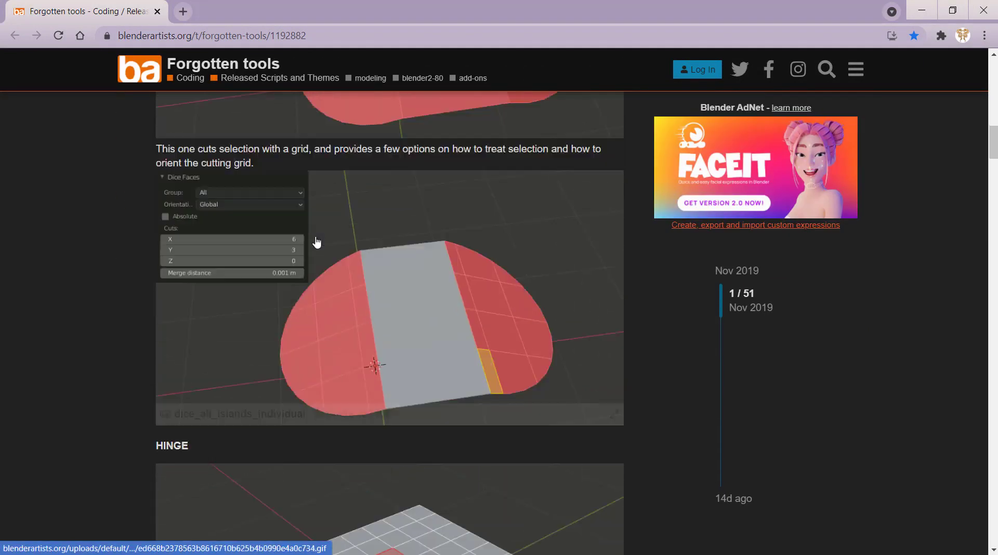
pyautogui.scroll(-12, 320, 246)
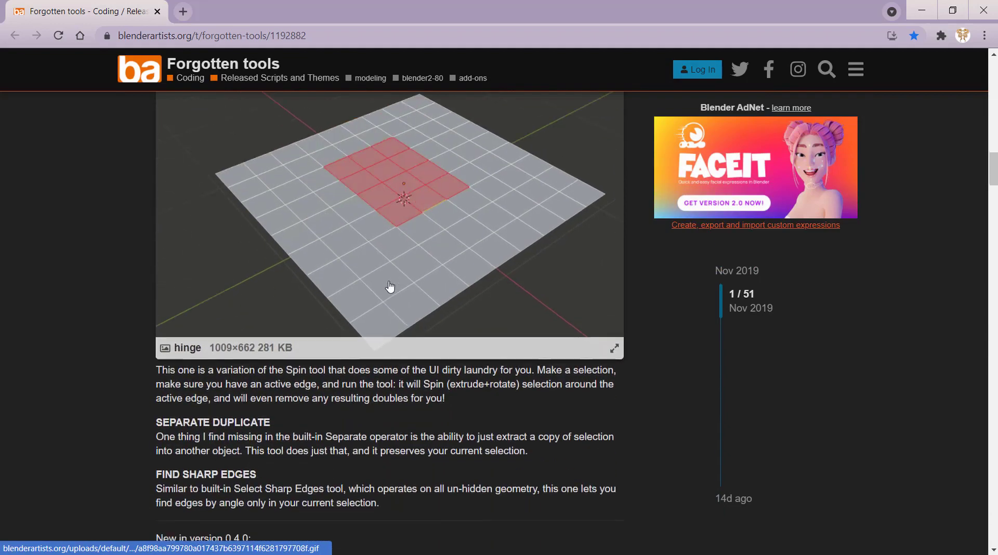
pyautogui.scroll(-12, 391, 290)
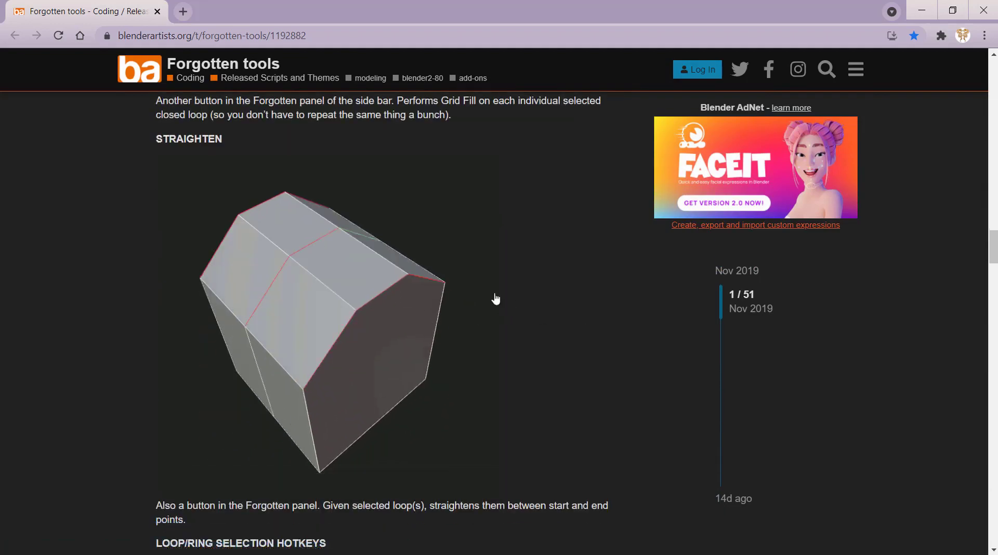
pyautogui.scroll(-8, 516, 297)
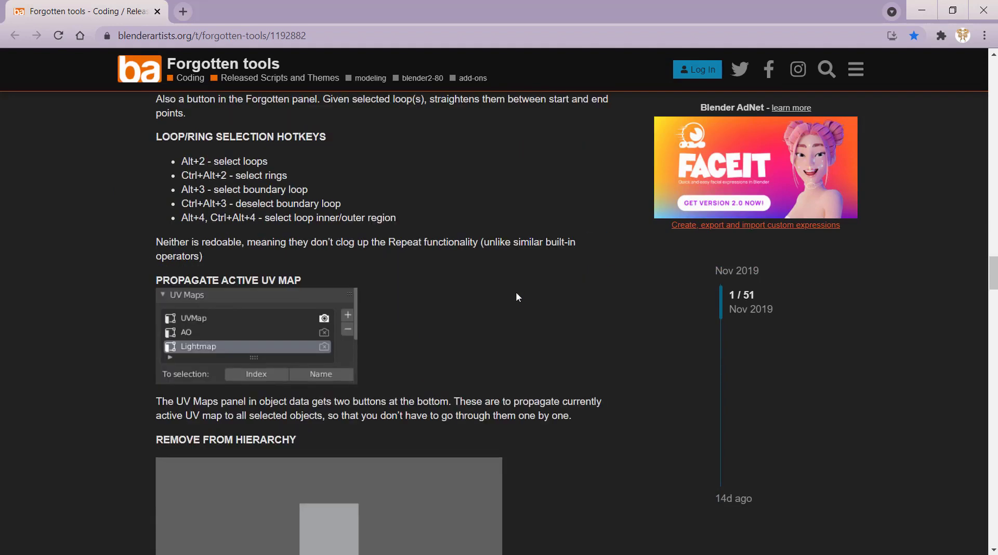
pyautogui.scroll(-7, 529, 265)
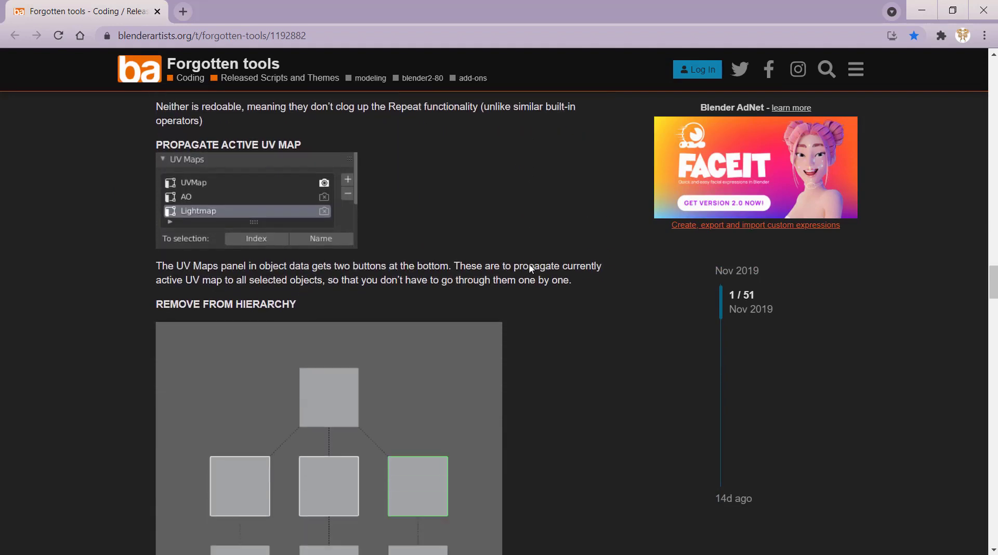
pyautogui.scroll(1, 535, 257)
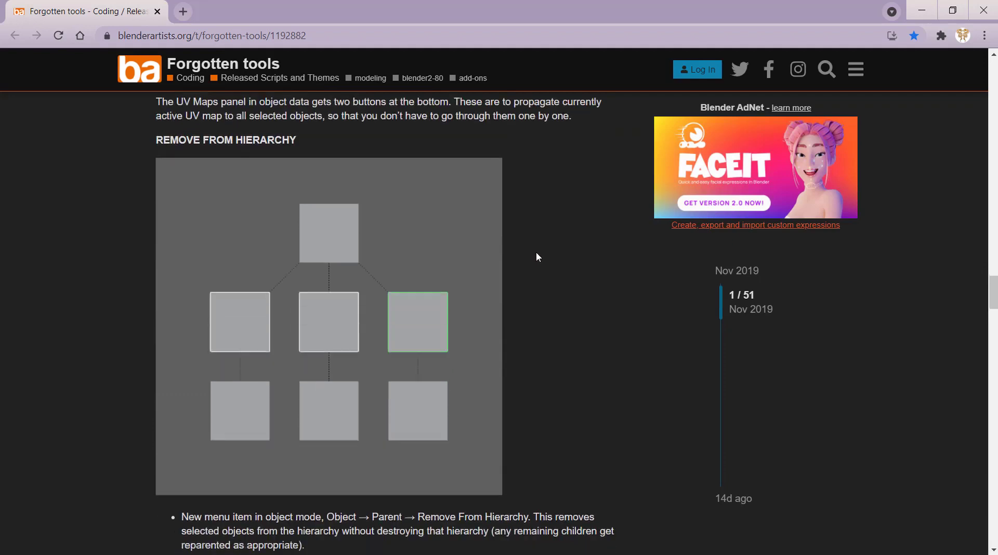
pyautogui.scroll(-3, 535, 257)
pyautogui.scroll(-3, 540, 258)
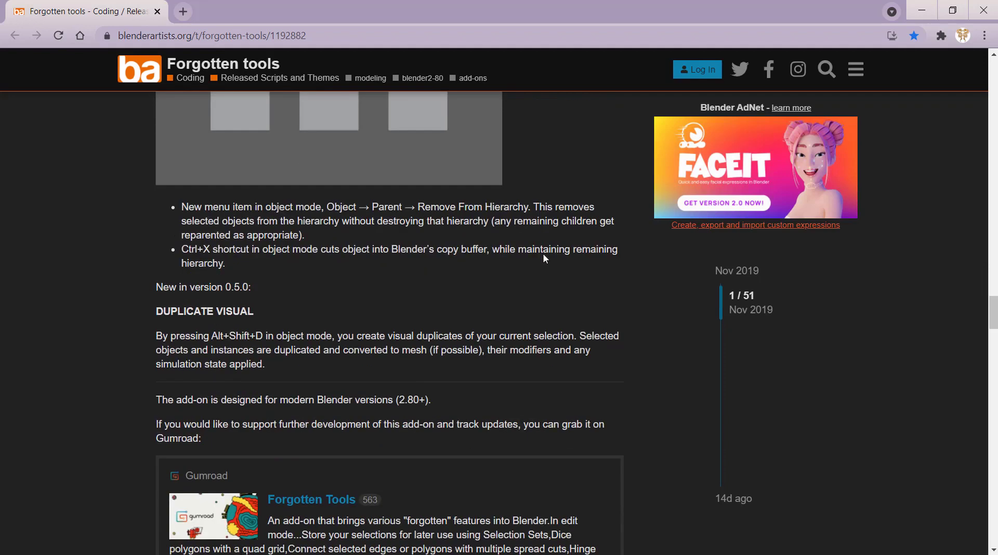
pyautogui.scroll(-7, 540, 255)
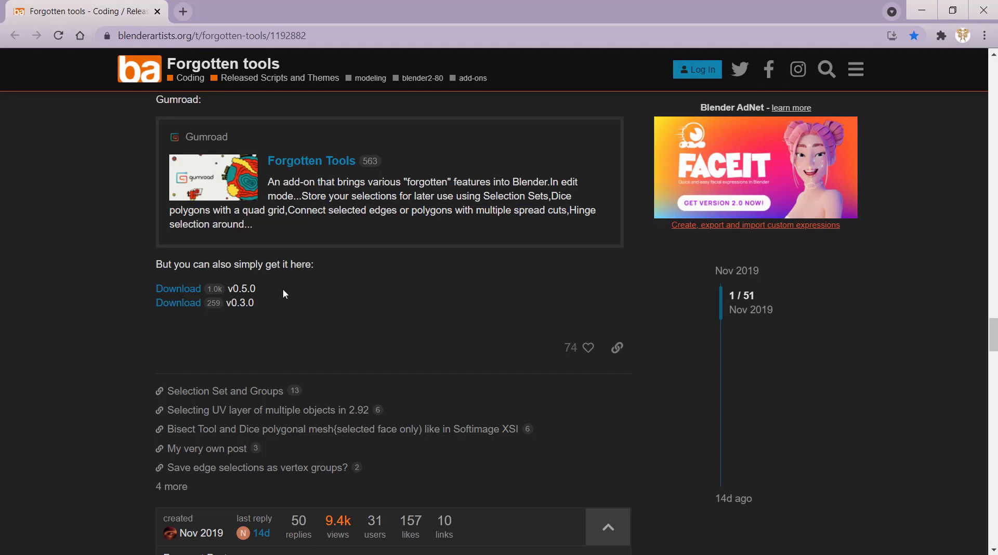
# Scroll the add-on post up slightly before moving to Blender's empty scene.
pyautogui.scroll(1, 314, 268)
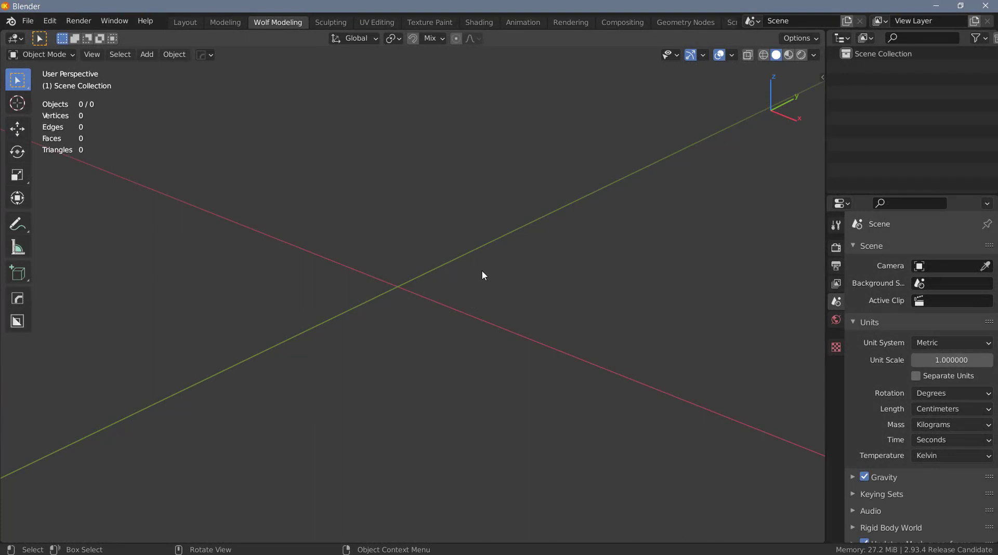
# Draw a new box with the Add Cube tool and select it.
pyautogui.click(18, 272)
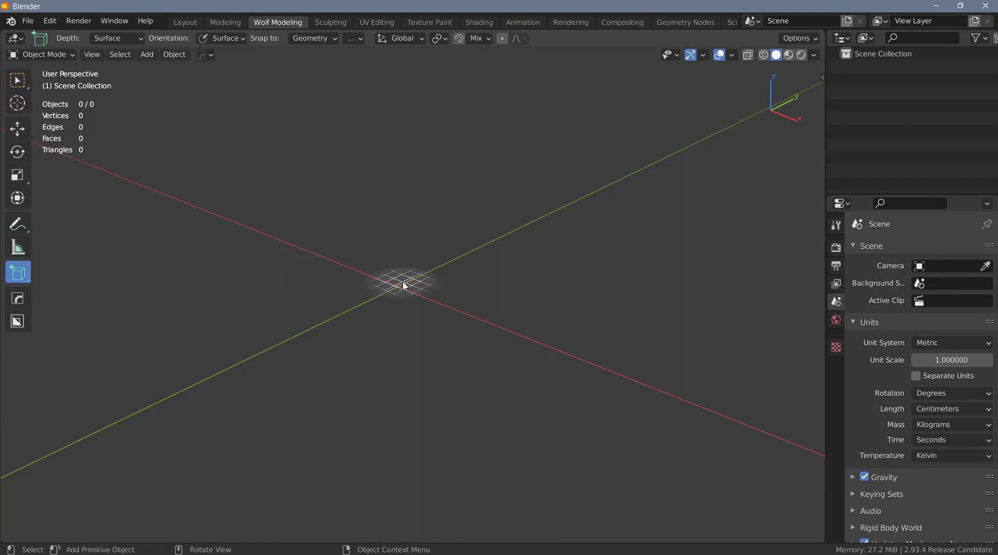
pyautogui.moveTo(403, 283); pyautogui.dragTo(392, 330)
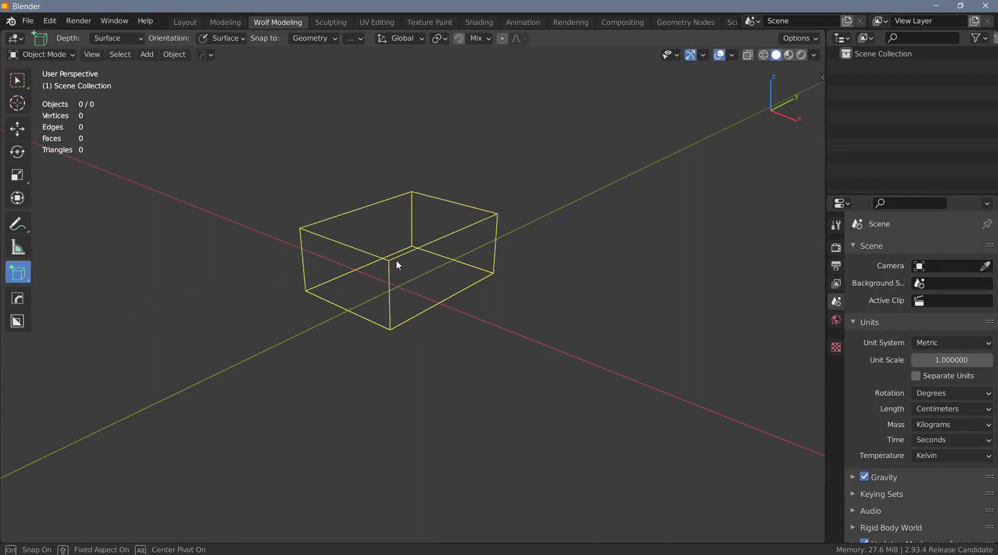
pyautogui.click(397, 248)
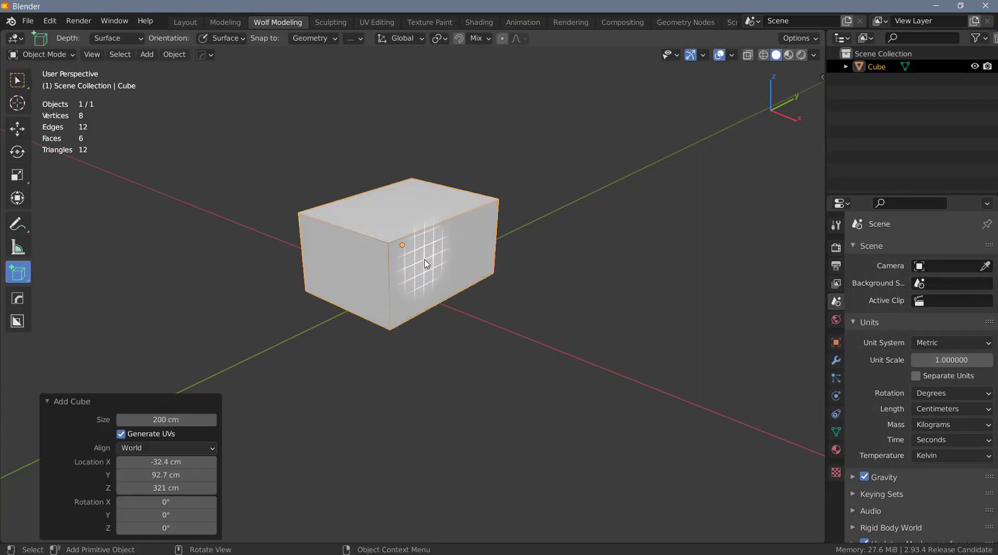
pyautogui.press('w')
pyautogui.scroll(2, 451, 277)
pyautogui.click(439, 251)
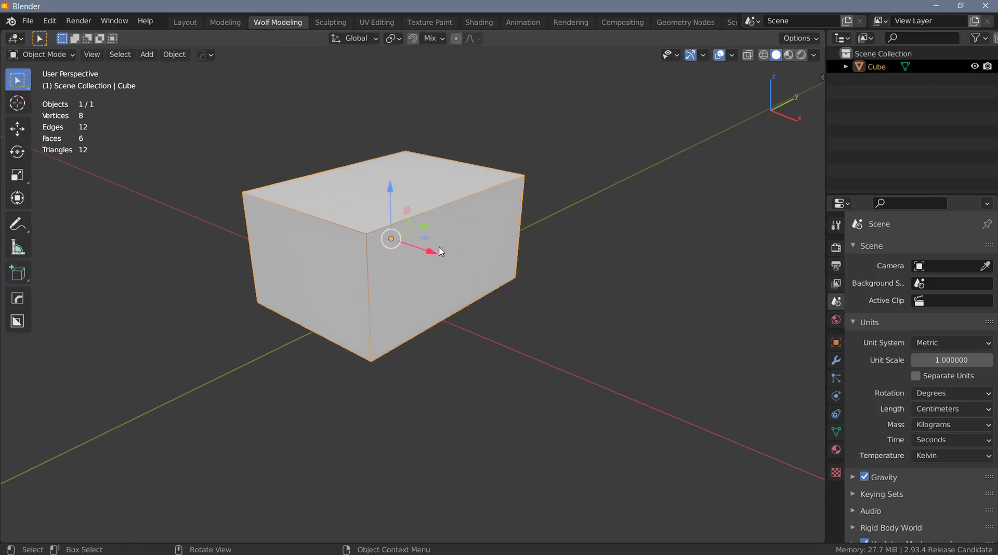
# In face mode, inset the box's top and front faces by 178.6 cm.
pyautogui.press('Tab')
pyautogui.press('3')
pyautogui.click(465, 235)
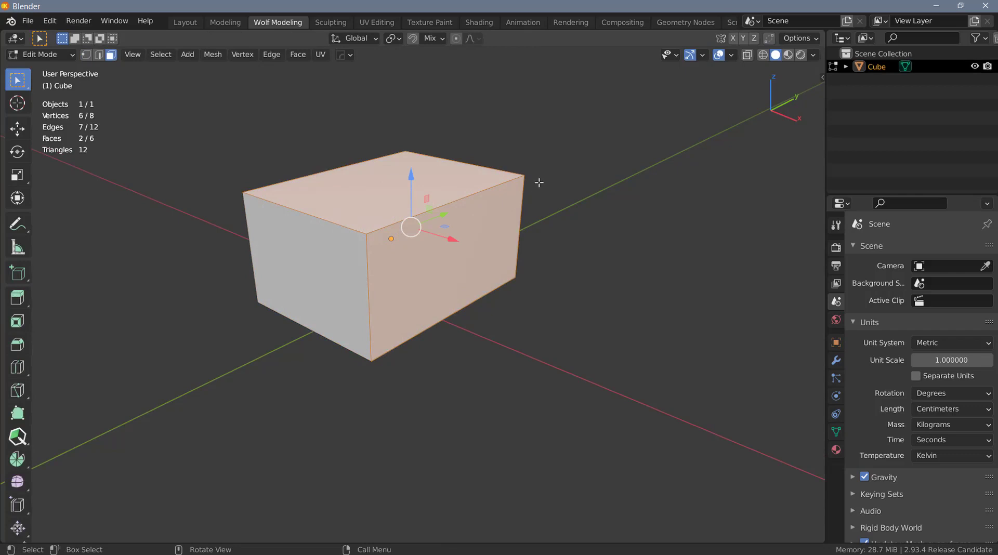
pyautogui.press('i')
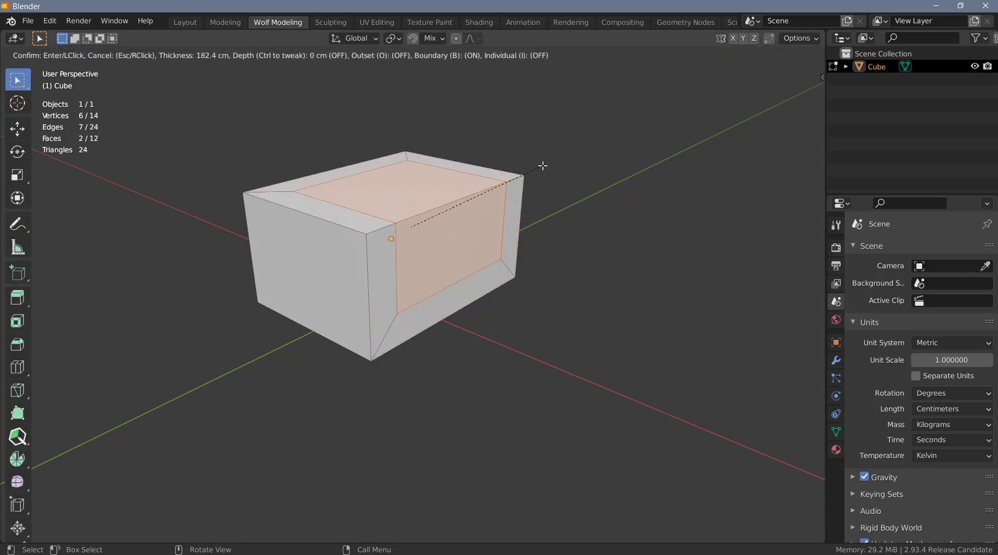
pyautogui.click(543, 165)
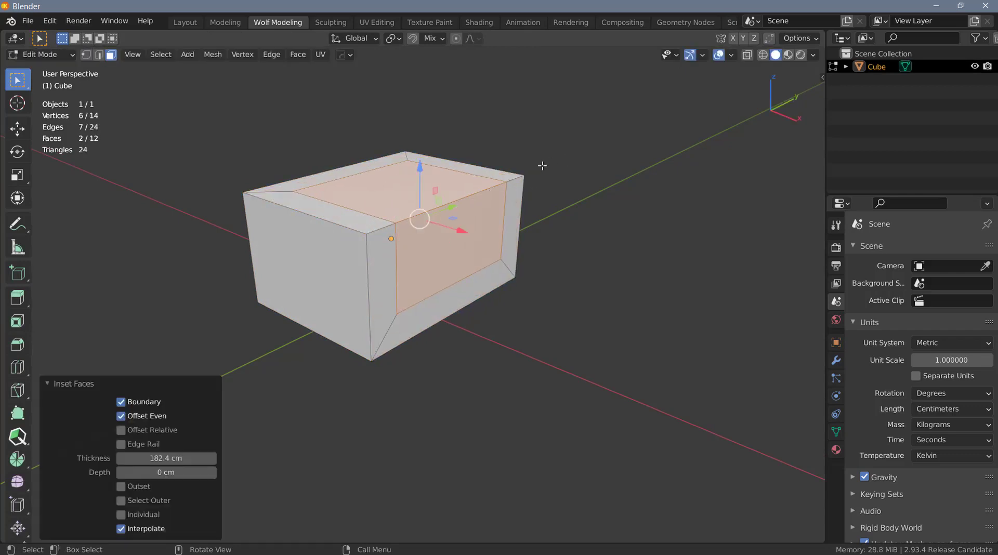
# Add a second inset sunk -89.88 cm into the box as a recess, then deselect all.
pyautogui.press('i')
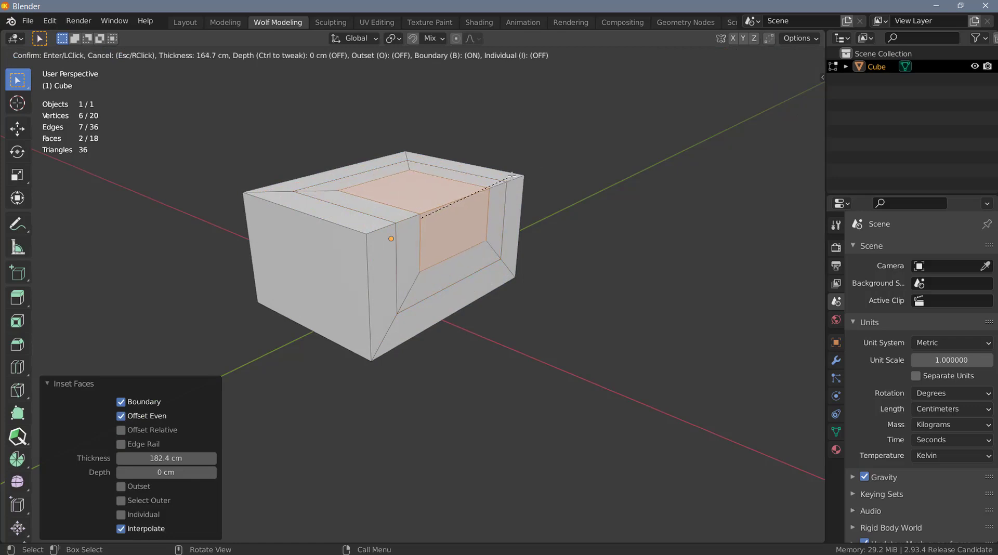
pyautogui.press('ctrl')
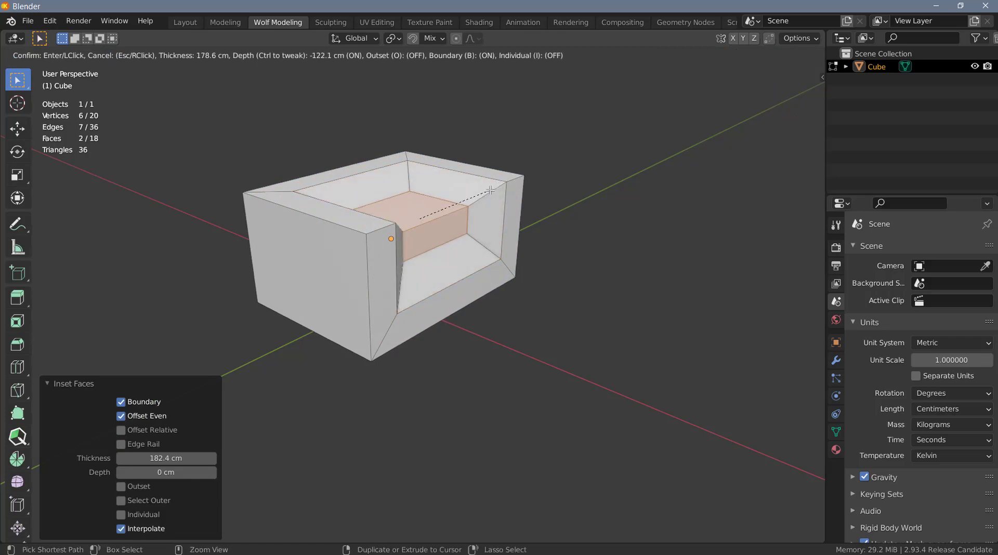
pyautogui.click(496, 188)
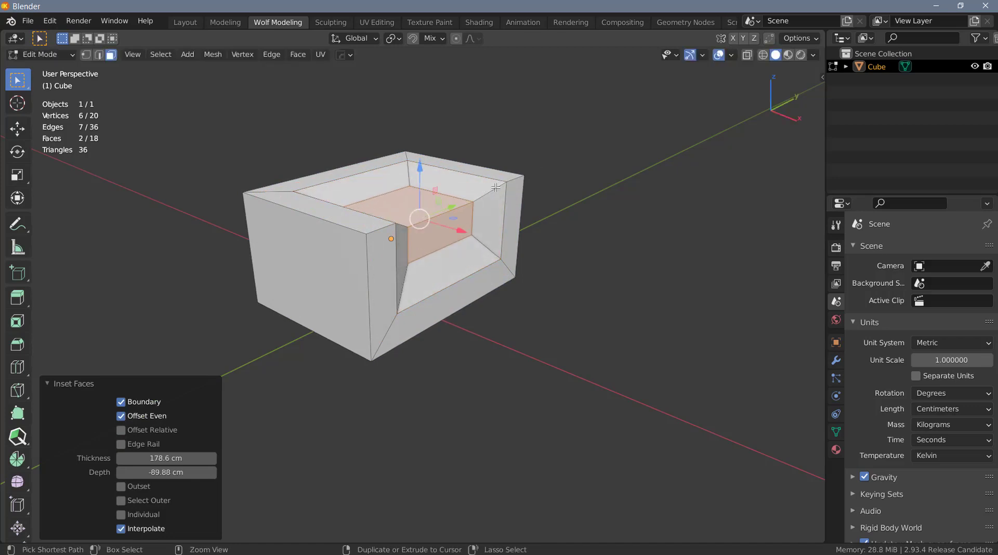
pyautogui.scroll(4, 477, 209)
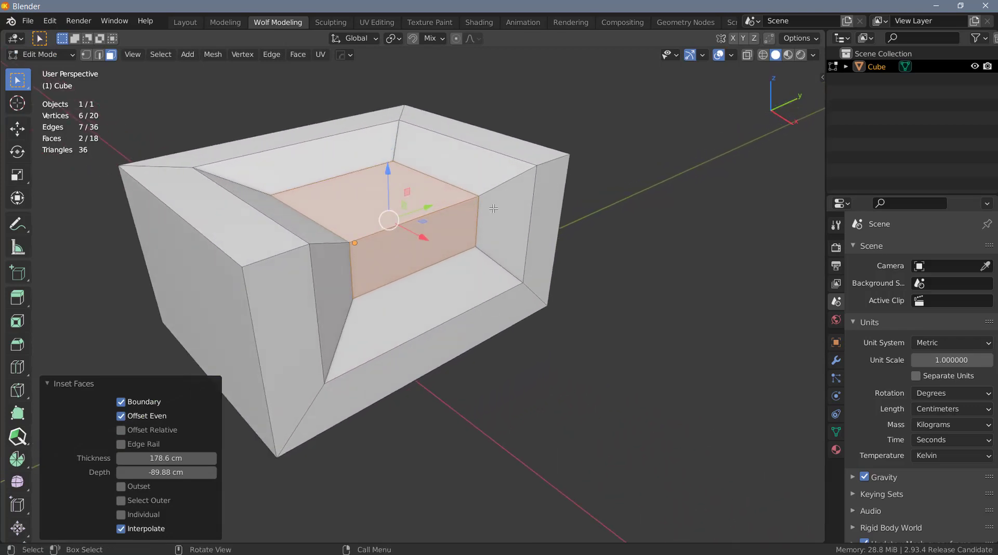
pyautogui.moveTo(494, 208); pyautogui.dragTo(483, 207, button='middle')
pyautogui.hotkey('alt', 'a')
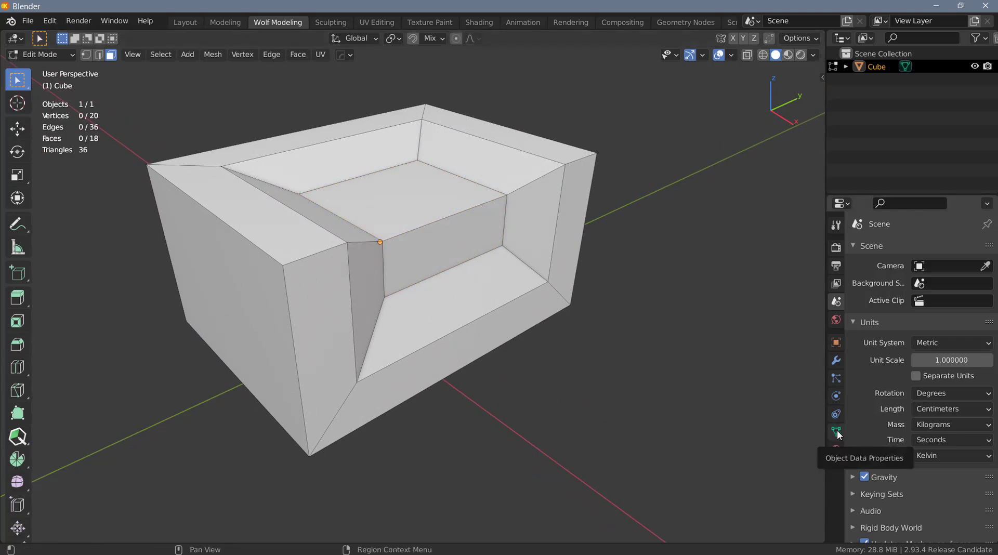
# Show the Cube's Object Data properties, toggle Face Maps, and switch to vertex select mode.
pyautogui.click(836, 432)
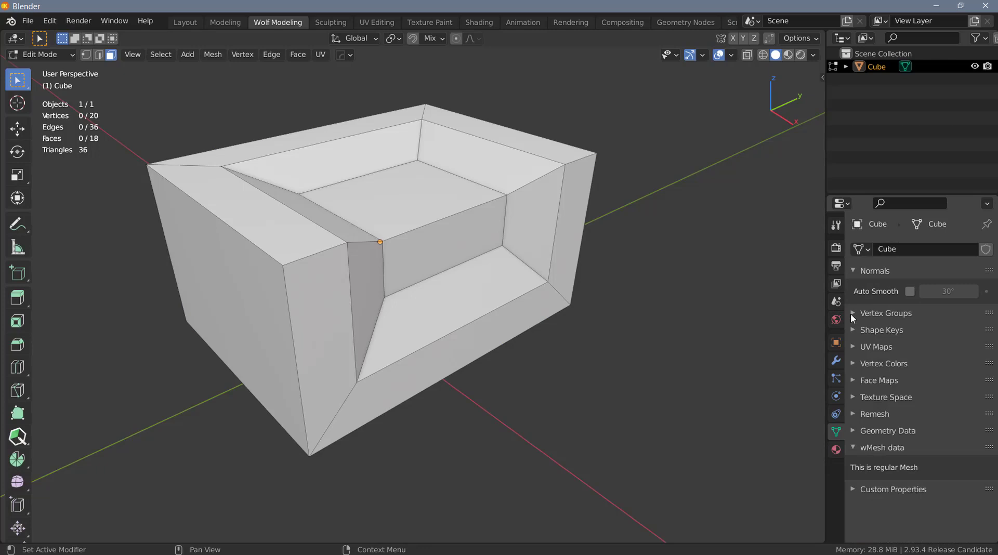
pyautogui.click(853, 381)
pyautogui.click(853, 381)
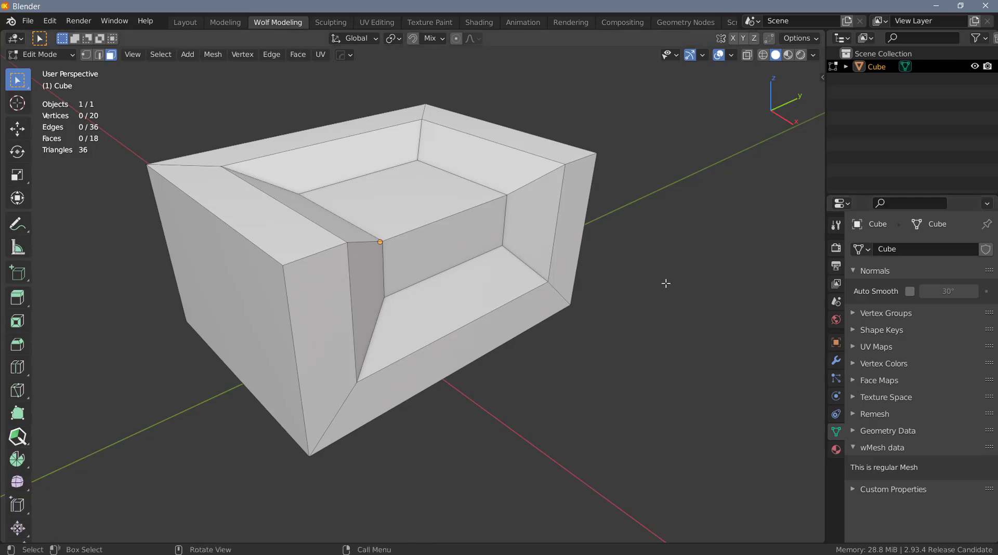
pyautogui.press('1')
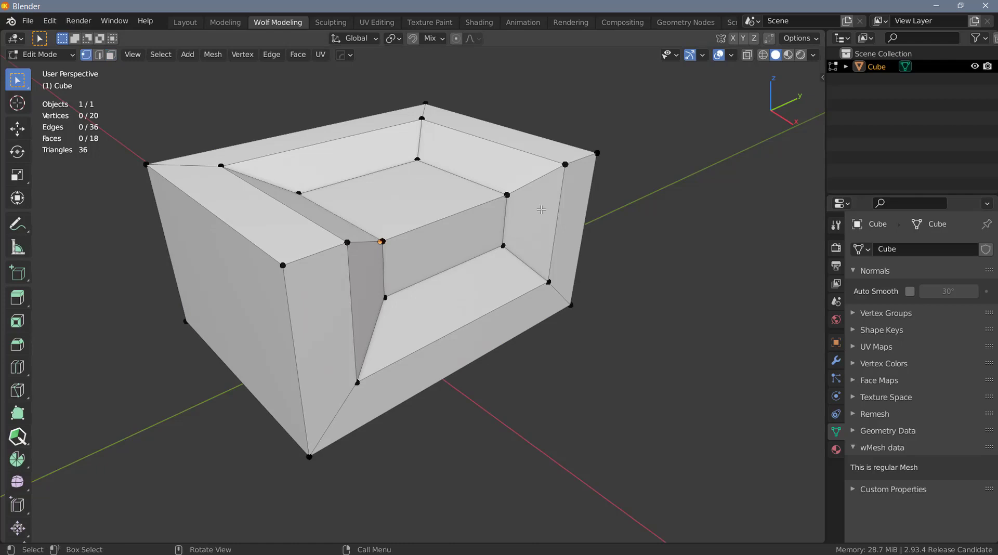
# Select the first inset ring's six vertices and assign them to new vertex group Group.
pyautogui.keyDown('alt'); pyautogui.click(559, 162); pyautogui.keyUp('alt')
pyautogui.click(858, 313)
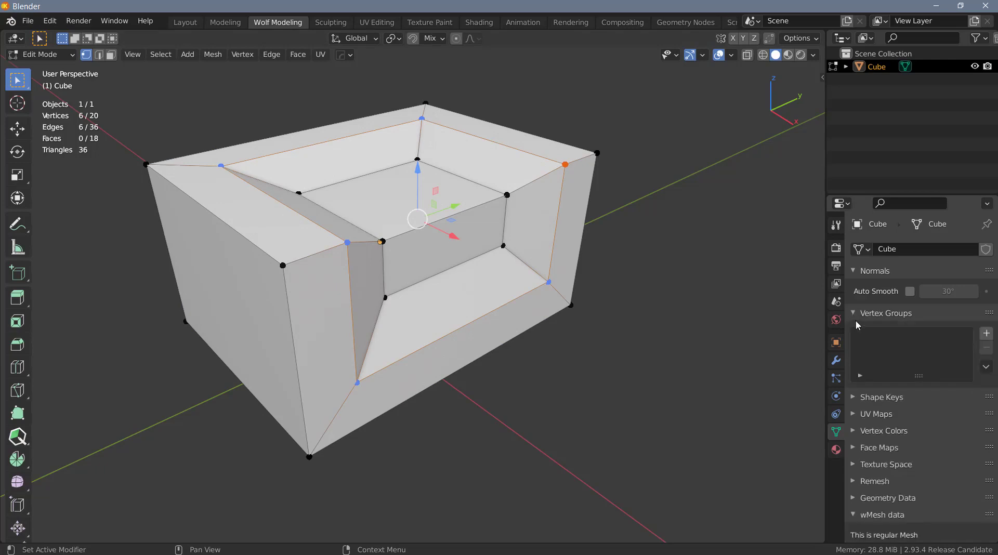
pyautogui.click(986, 334)
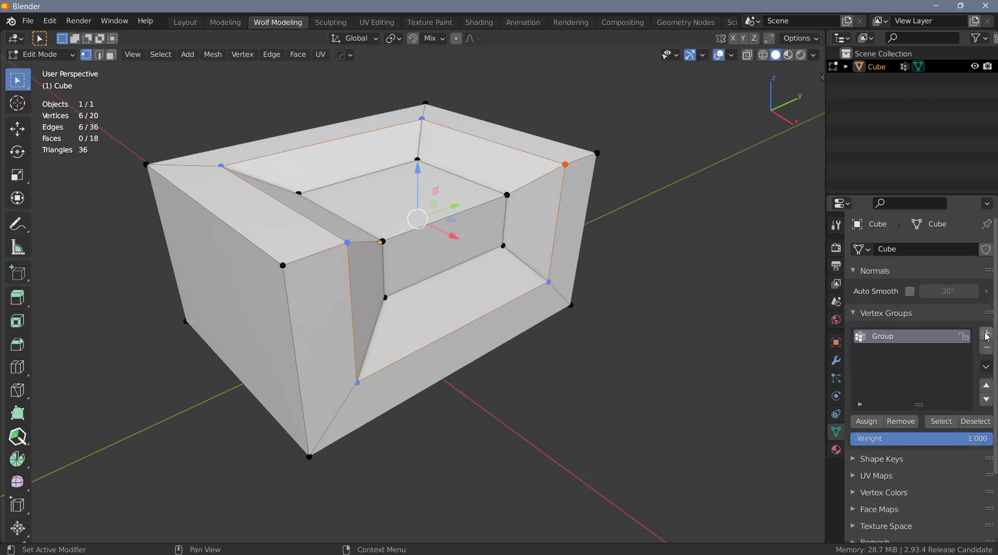
pyautogui.click(866, 422)
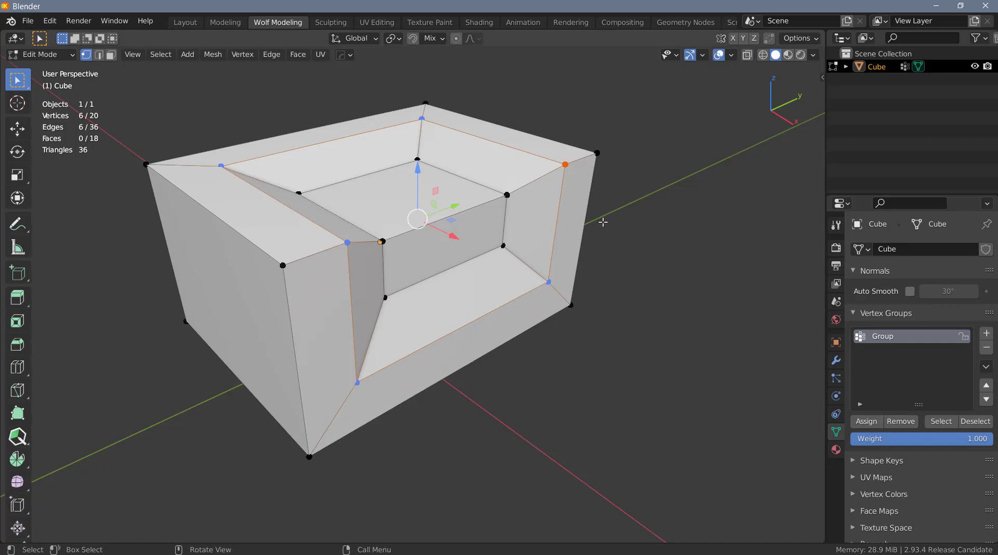
# In edge mode, select three outer rim edges and add vertex group Group.001.
pyautogui.press('2')
pyautogui.click(584, 151)
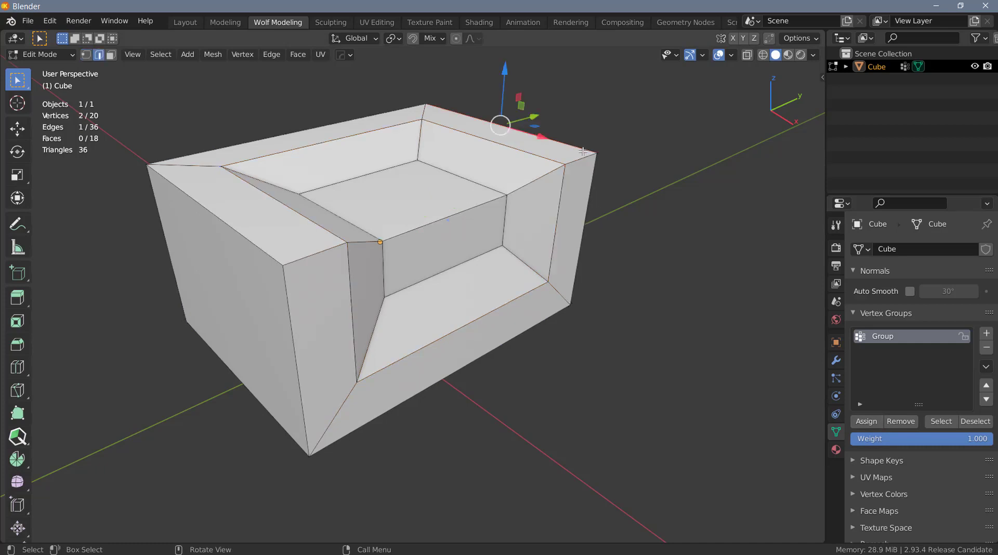
pyautogui.keyDown('alt'); pyautogui.click(582, 152); pyautogui.keyUp('alt')
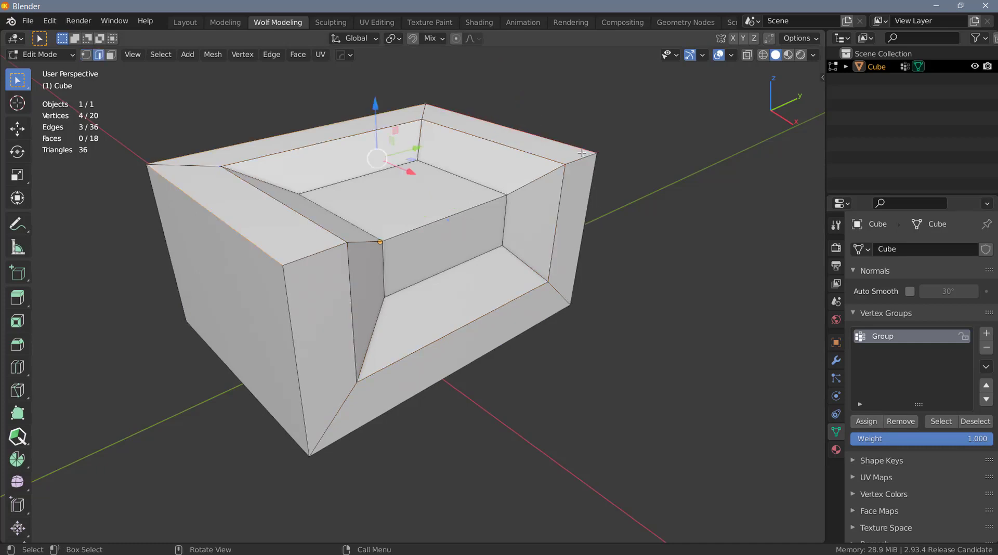
pyautogui.click(986, 334)
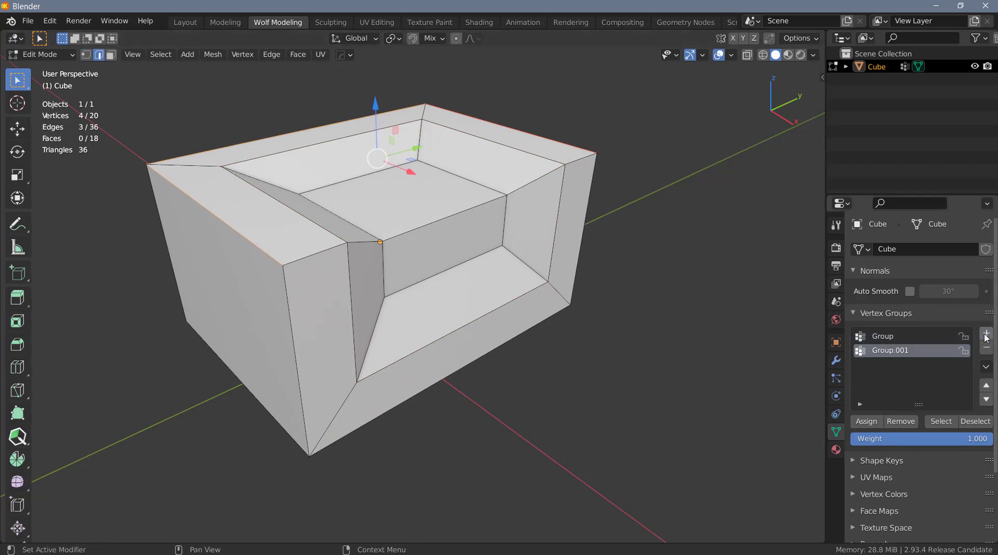
# Assign the rim edges to Group.001, then verify Group reselects its stored vertices.
pyautogui.click(865, 422)
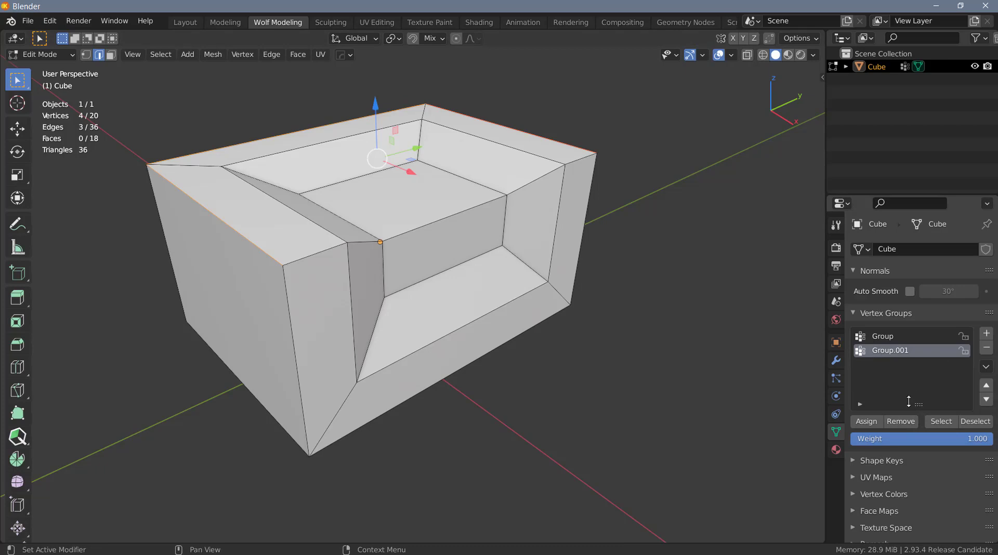
pyautogui.click(975, 422)
pyautogui.click(911, 338)
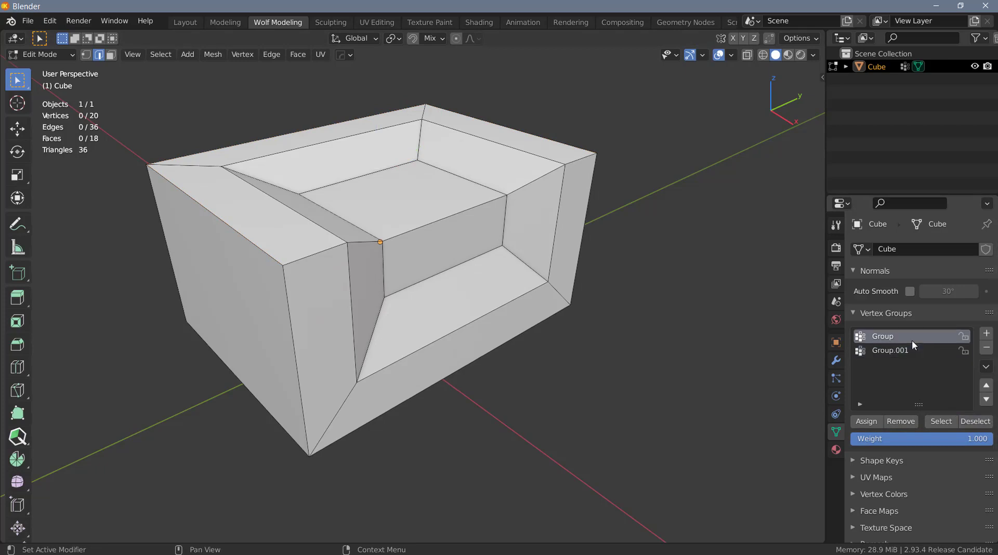
pyautogui.click(940, 421)
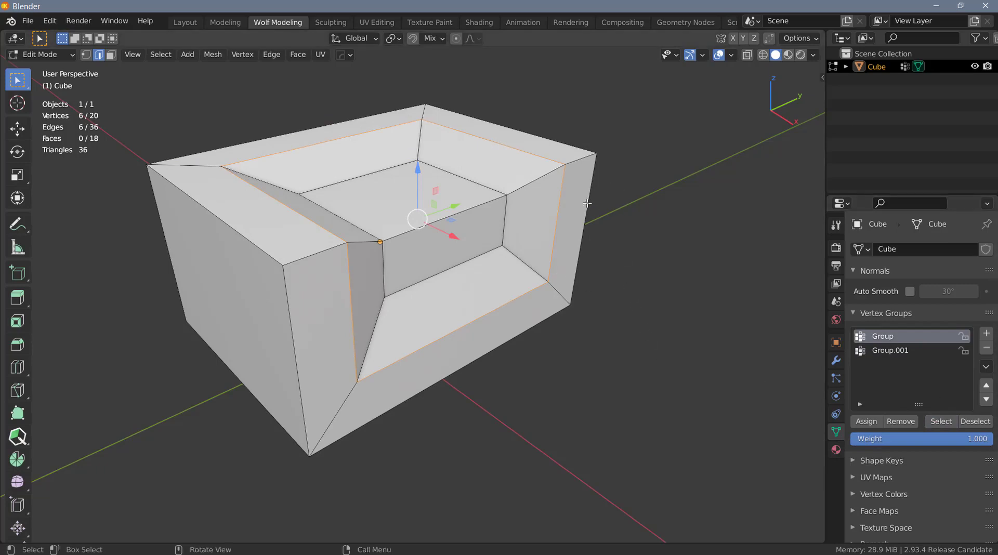
# Switch to face select mode with nothing selected.
pyautogui.press('1')
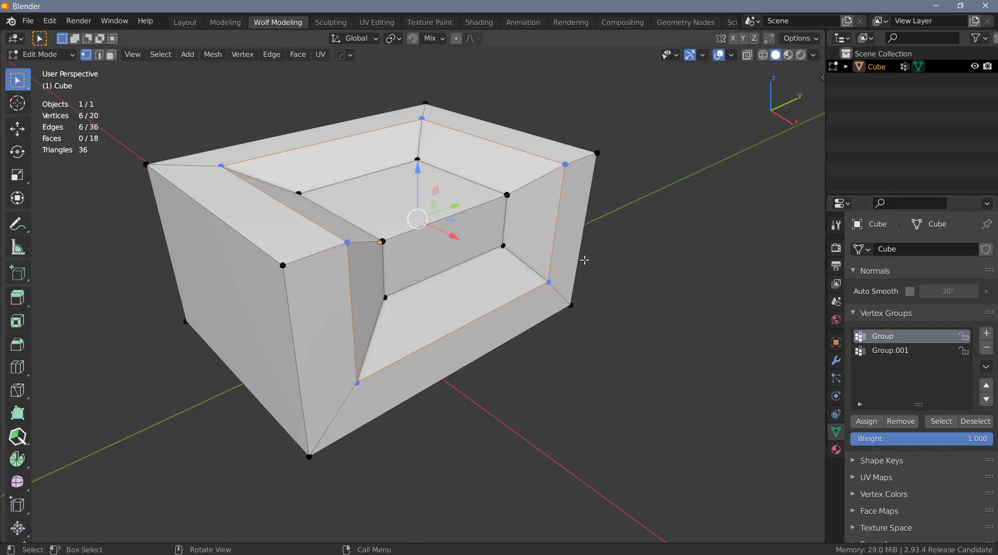
pyautogui.press('3')
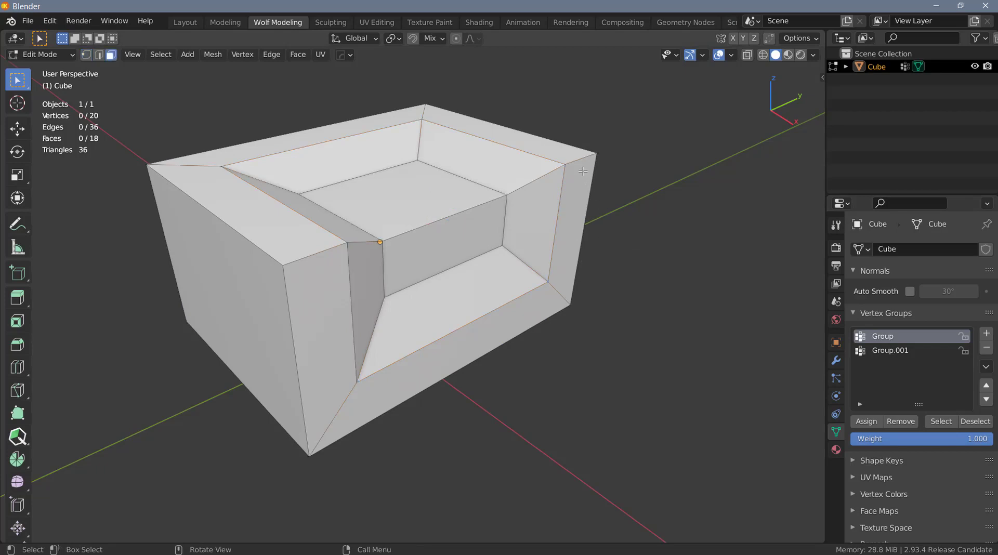
pyautogui.press('a')
pyautogui.hotkey('alt', 'a')
# Store the six outer rim faces in new group Group.002 and test Deselect/Select.
pyautogui.keyDown('alt'); pyautogui.click(582, 171); pyautogui.keyUp('alt')
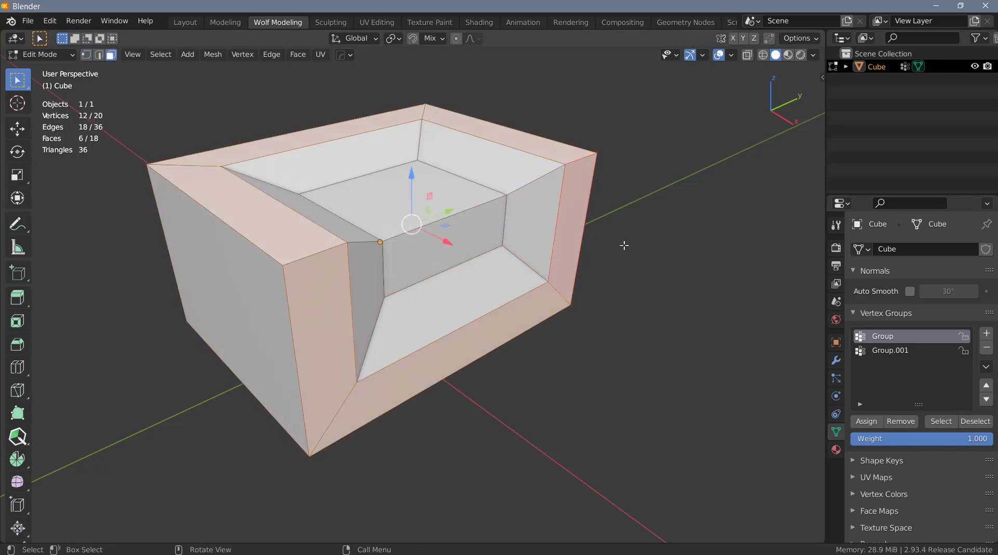
pyautogui.click(985, 335)
pyautogui.click(866, 421)
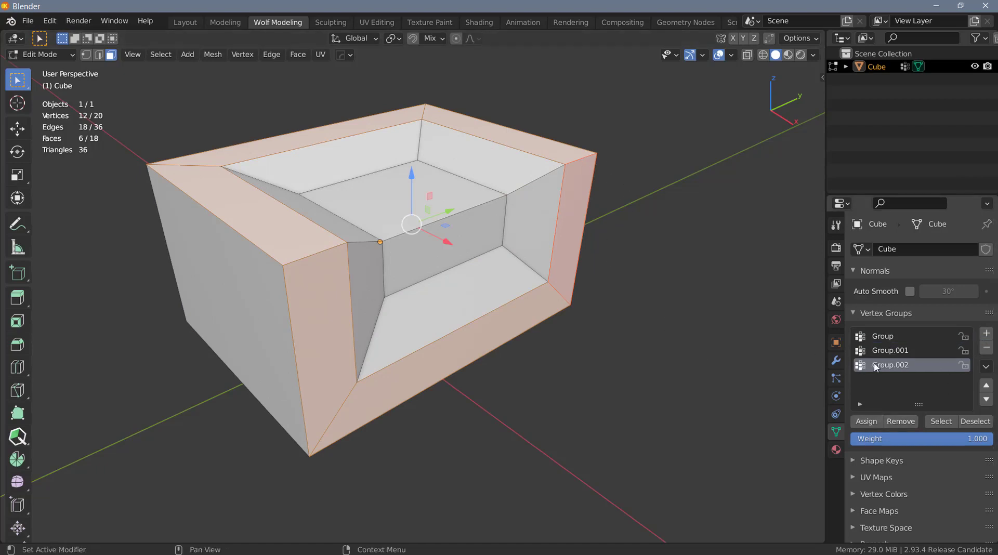
pyautogui.click(975, 422)
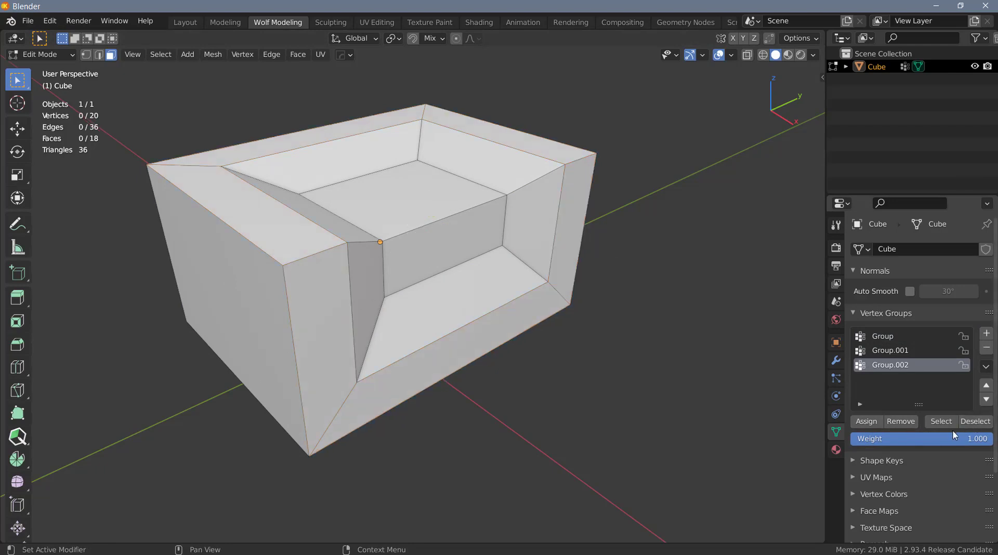
pyautogui.click(942, 422)
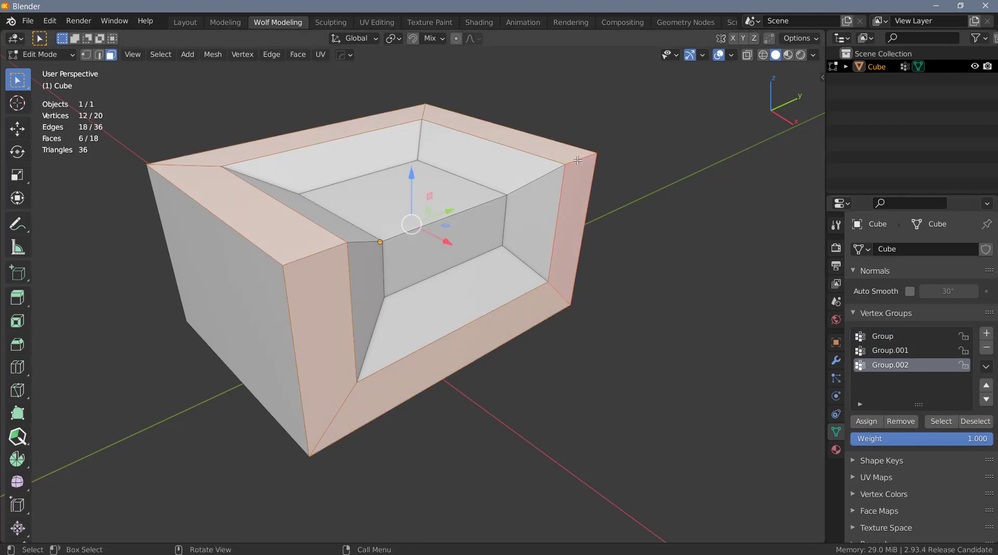
pyautogui.click(637, 248)
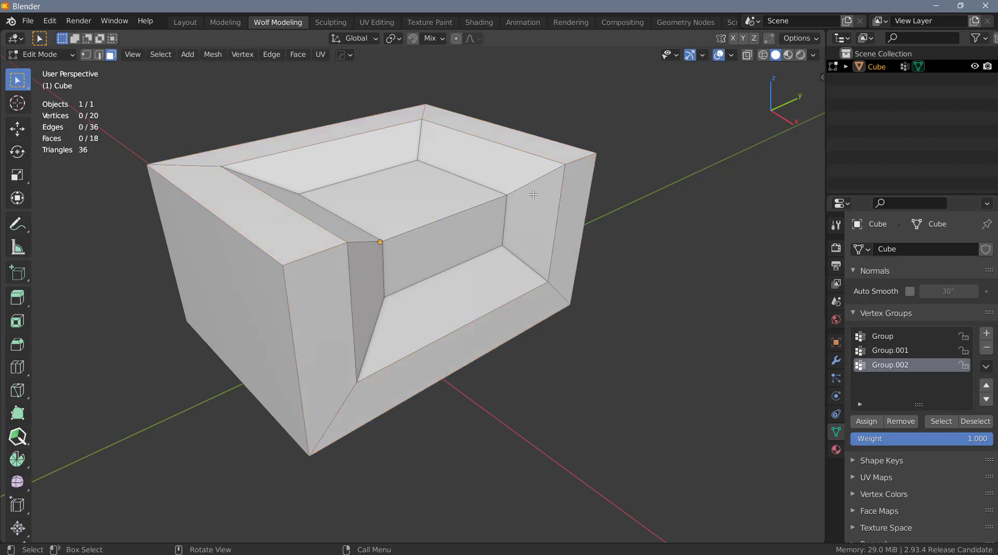
# Store the inner cavity faces in new group Group.003, test recall, then clear selection.
pyautogui.hotkey('ctrl', 'z')
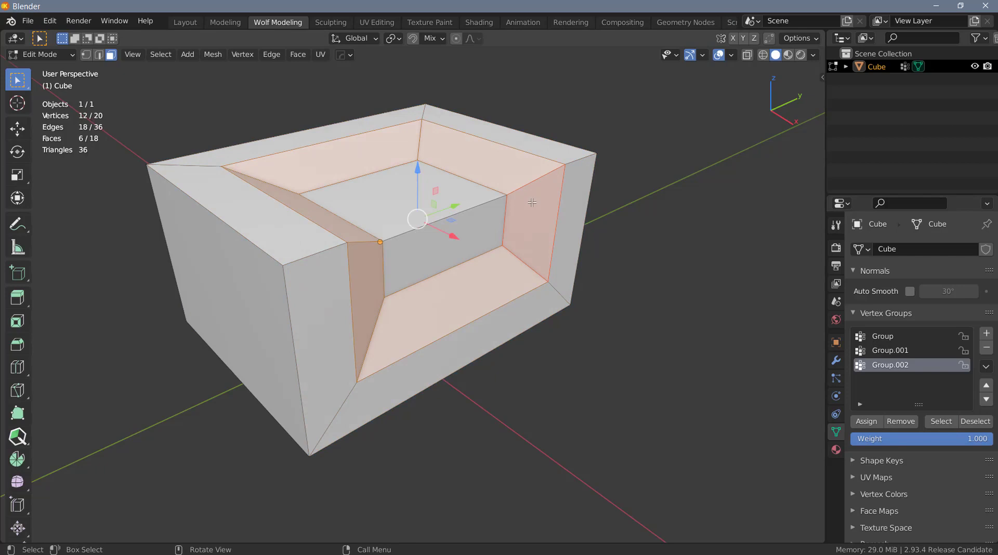
pyautogui.click(987, 333)
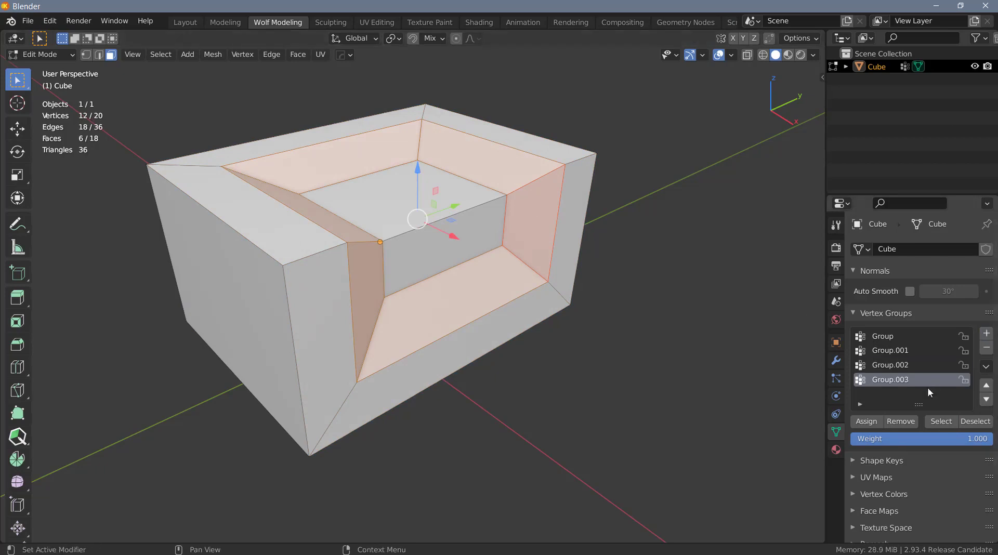
pyautogui.click(872, 424)
pyautogui.click(970, 422)
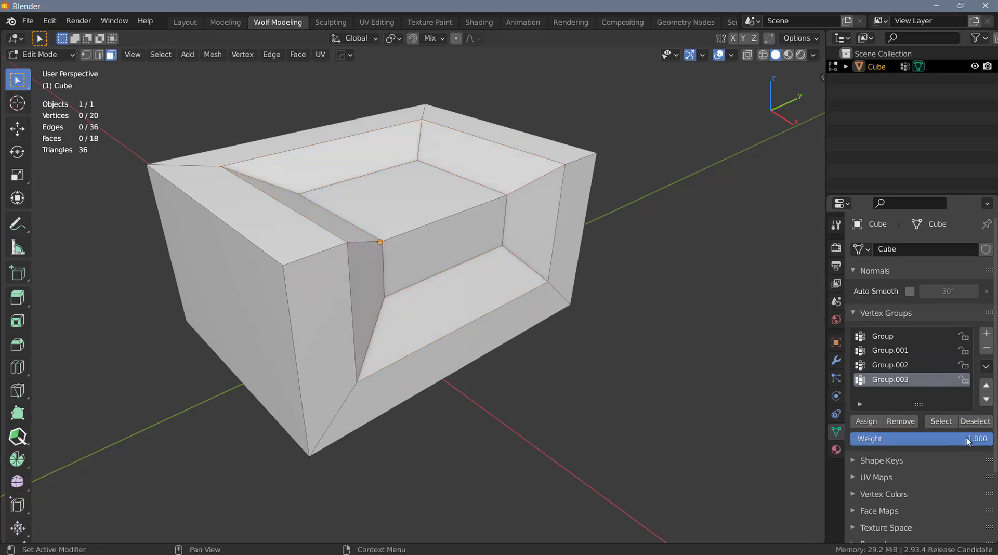
pyautogui.click(943, 422)
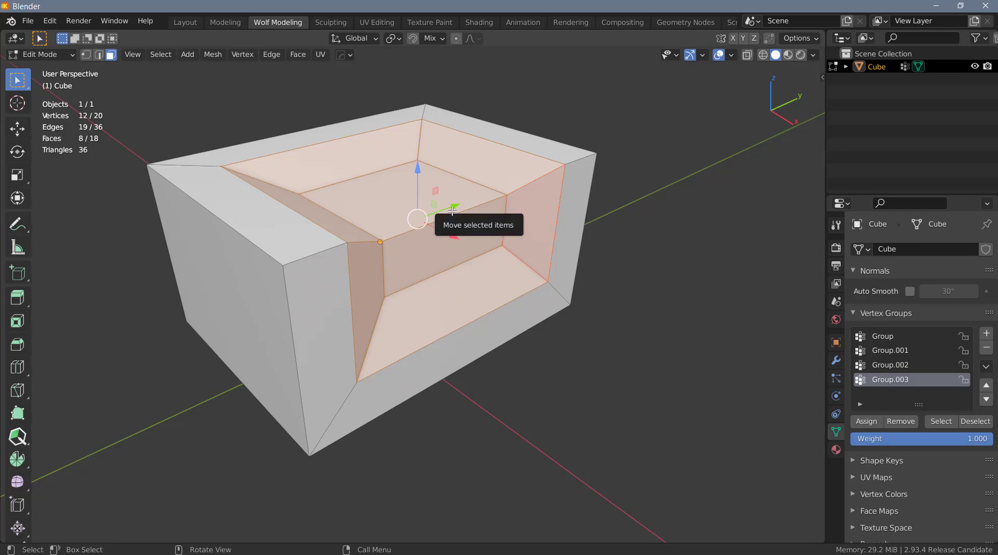
pyautogui.hotkey('alt', 'a')
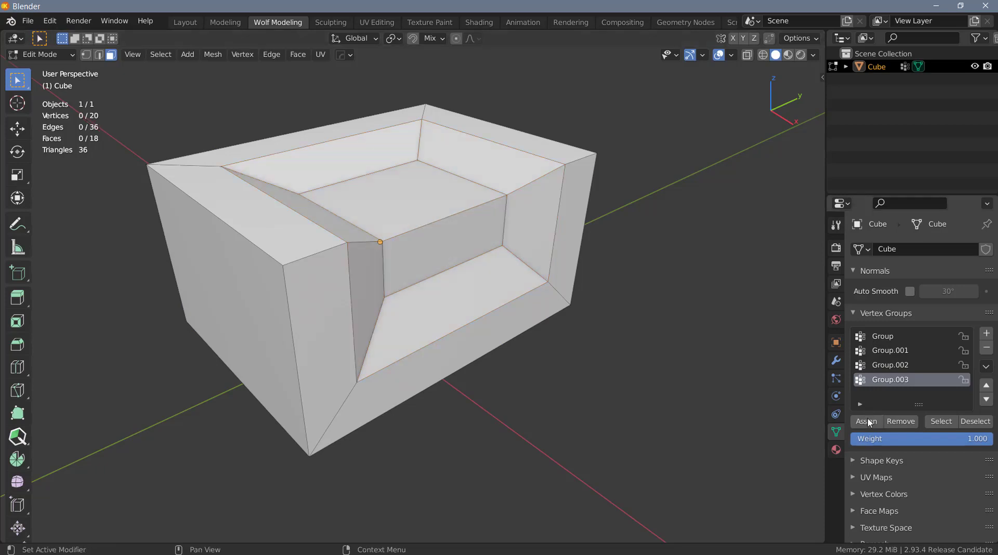
pyautogui.scroll(-2, 869, 429)
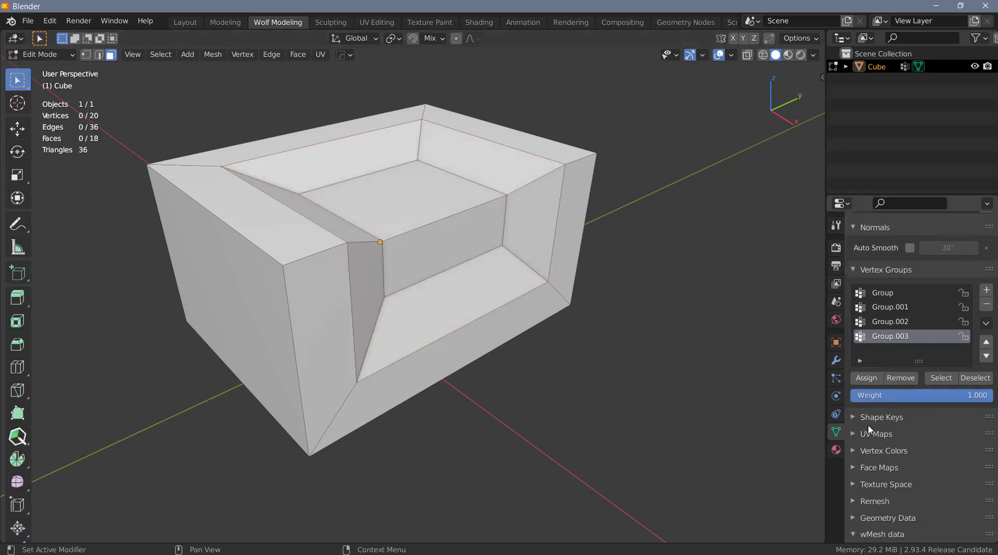
pyautogui.click(853, 467)
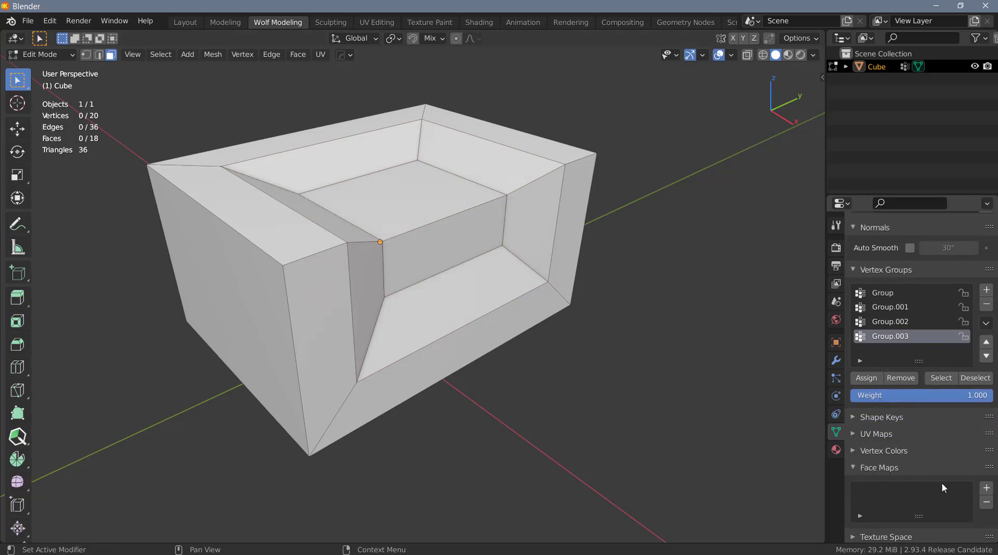
pyautogui.click(986, 489)
pyautogui.scroll(-3, 918, 418)
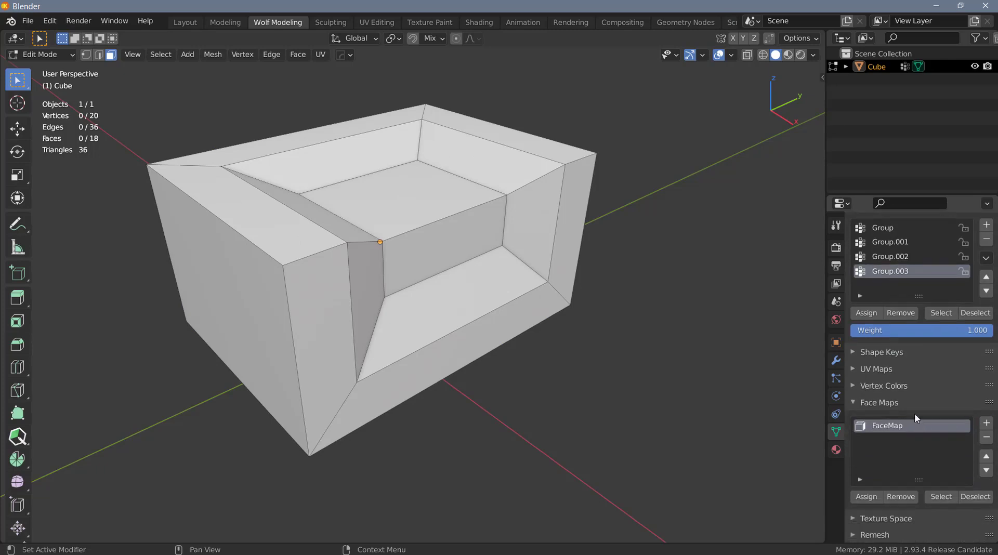
pyautogui.keyDown('alt'); pyautogui.click(530, 194); pyautogui.keyUp('alt')
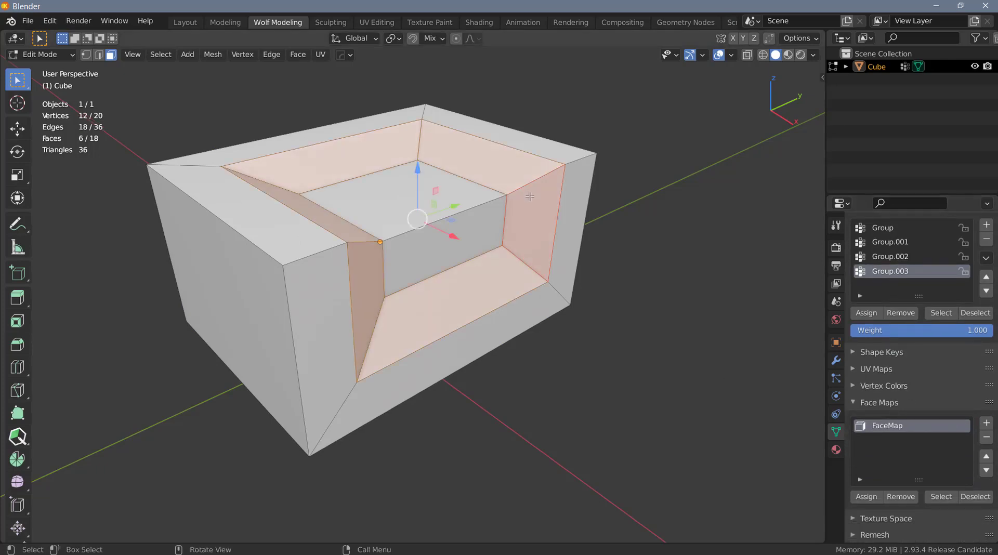
pyautogui.click(867, 498)
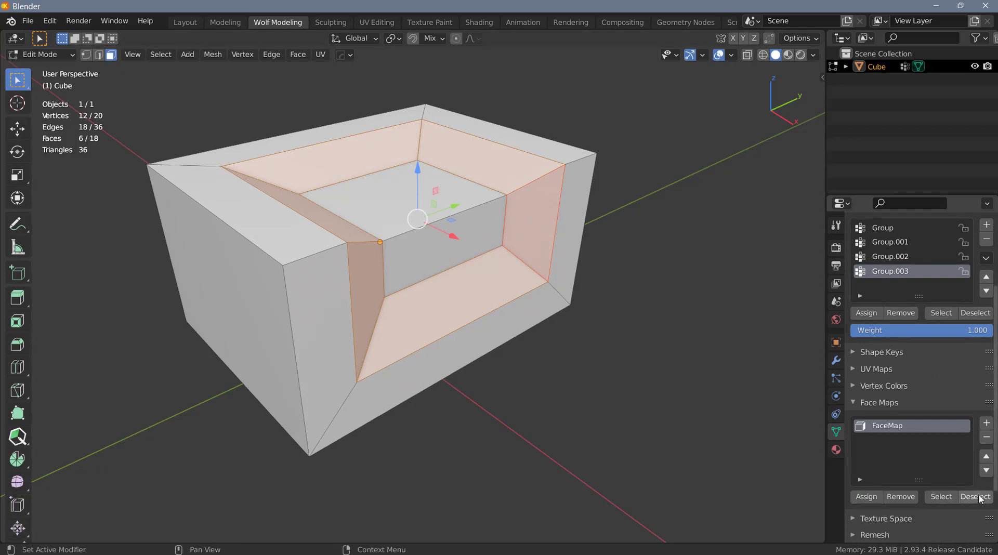
pyautogui.hotkey('alt', 'a')
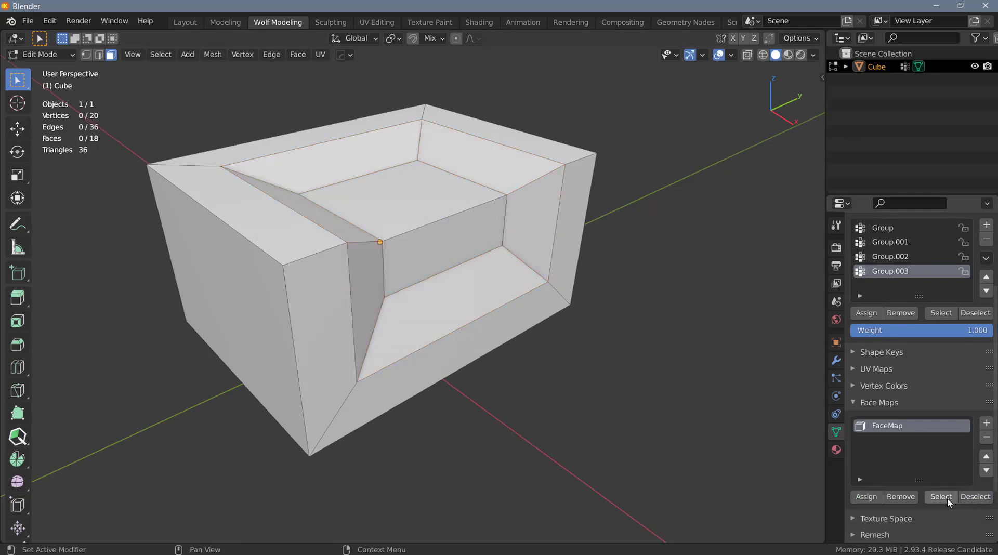
pyautogui.click(941, 497)
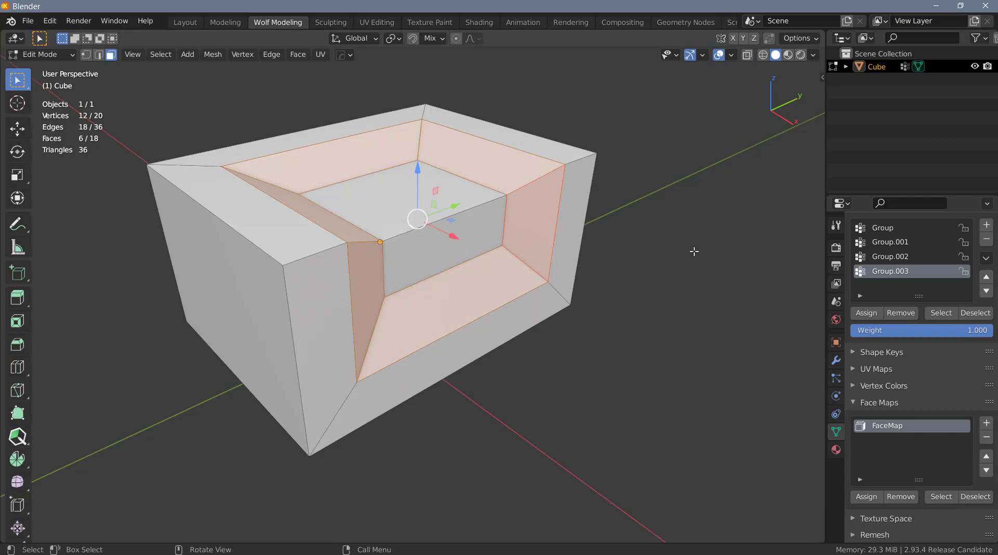
pyautogui.click(624, 220)
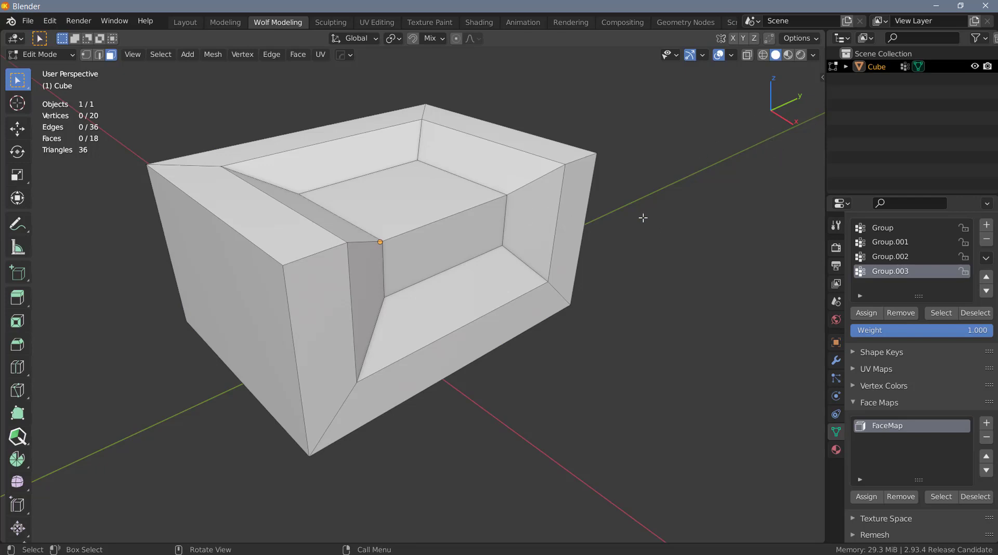
# Show the side panel's Edit tab and expand the Selection Sets options.
pyautogui.press('n')
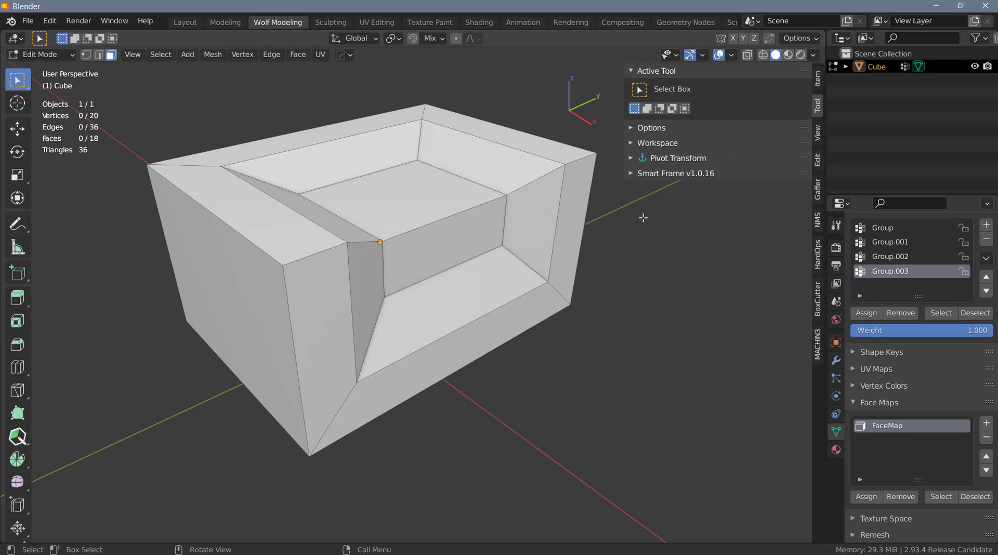
pyautogui.click(819, 163)
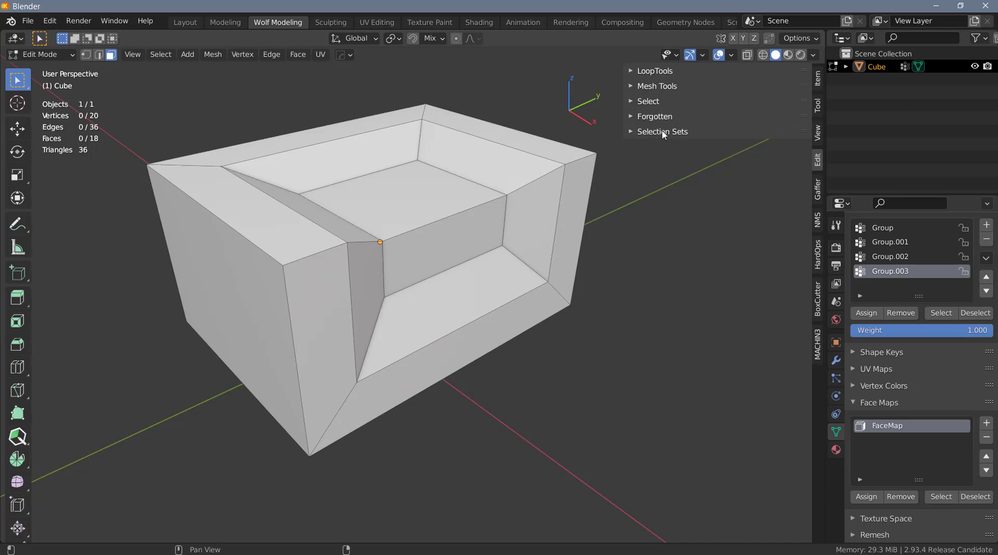
pyautogui.click(635, 133)
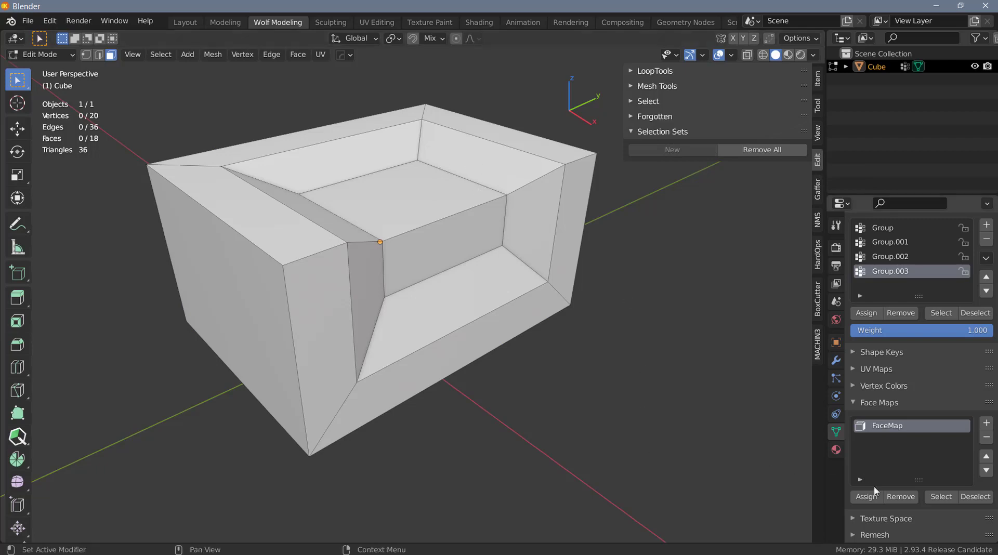
# Remove the FaceMap face map and all four vertex groups.
pyautogui.click(986, 437)
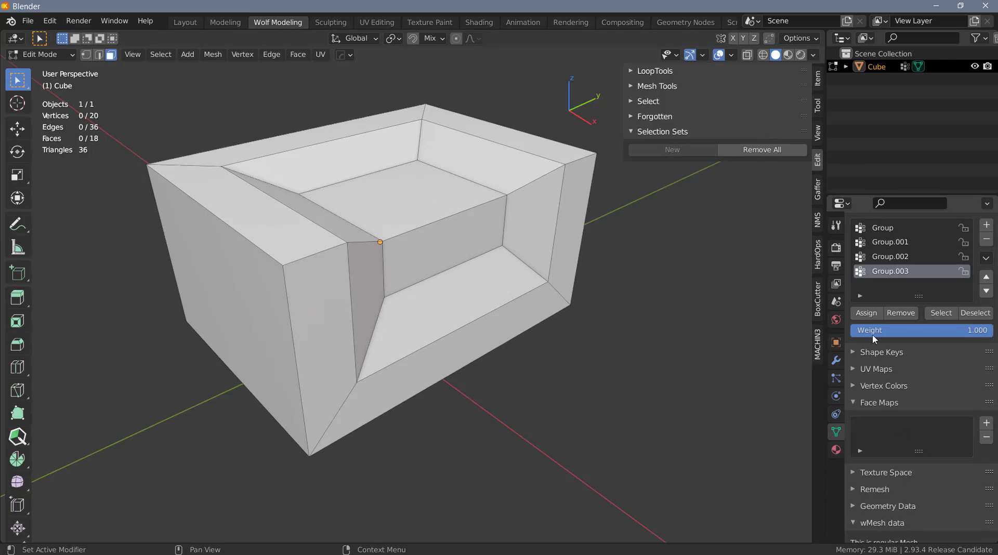
pyautogui.scroll(2, 862, 298)
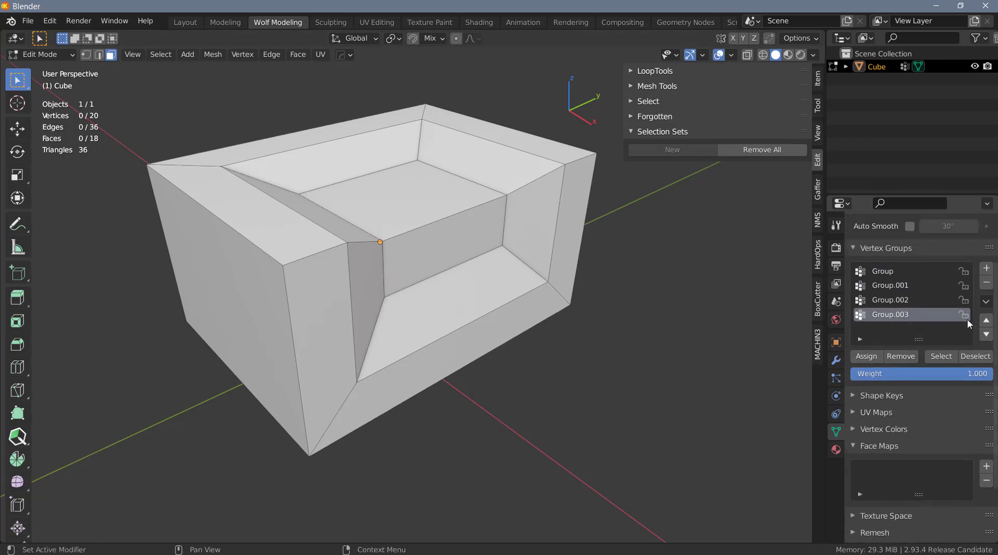
pyautogui.click(986, 283)
pyautogui.click(986, 284)
pyautogui.click(987, 284)
pyautogui.click(986, 283)
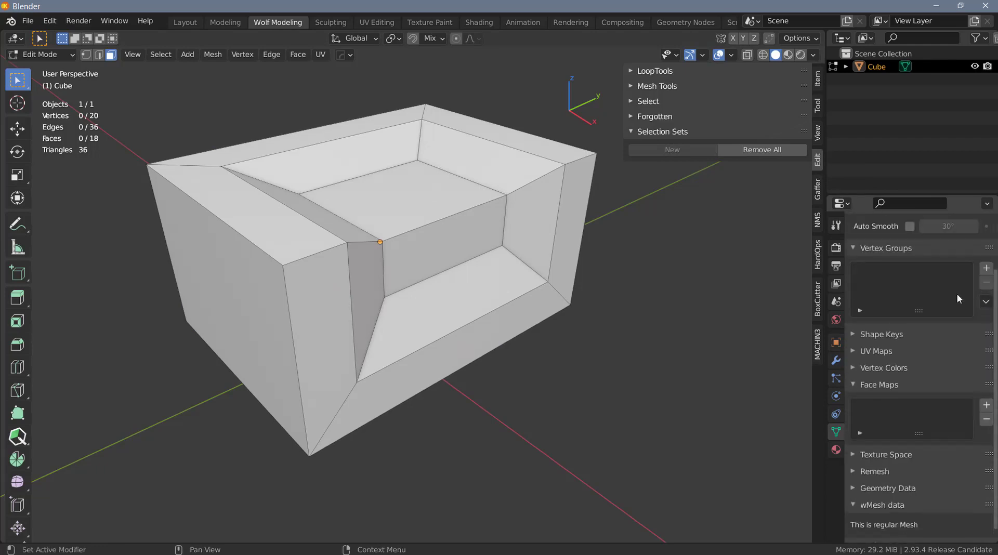
# Save outer rim faces, inner wall faces and two recess faces as selection sets 01–03.
pyautogui.keyDown('alt'); pyautogui.click(574, 163); pyautogui.keyUp('alt')
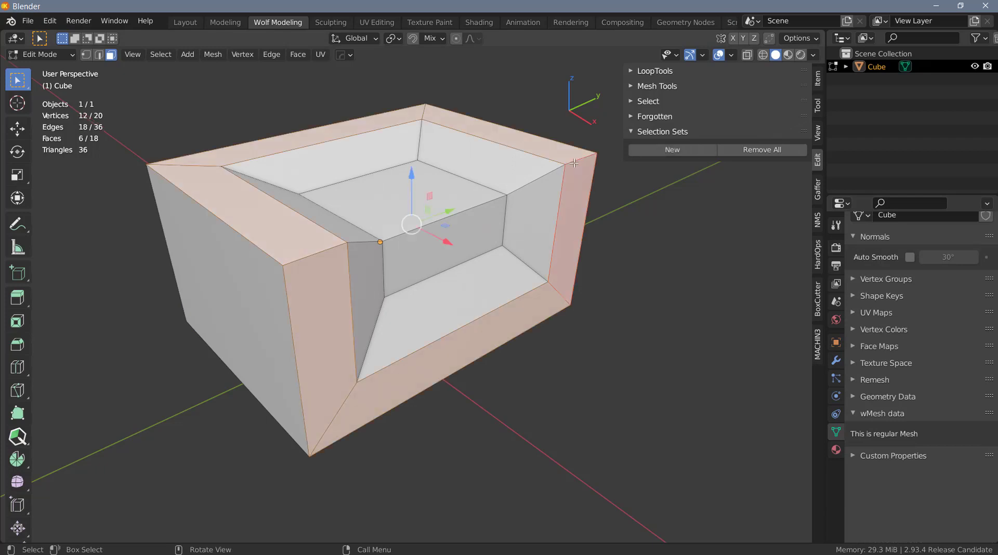
pyautogui.click(668, 151)
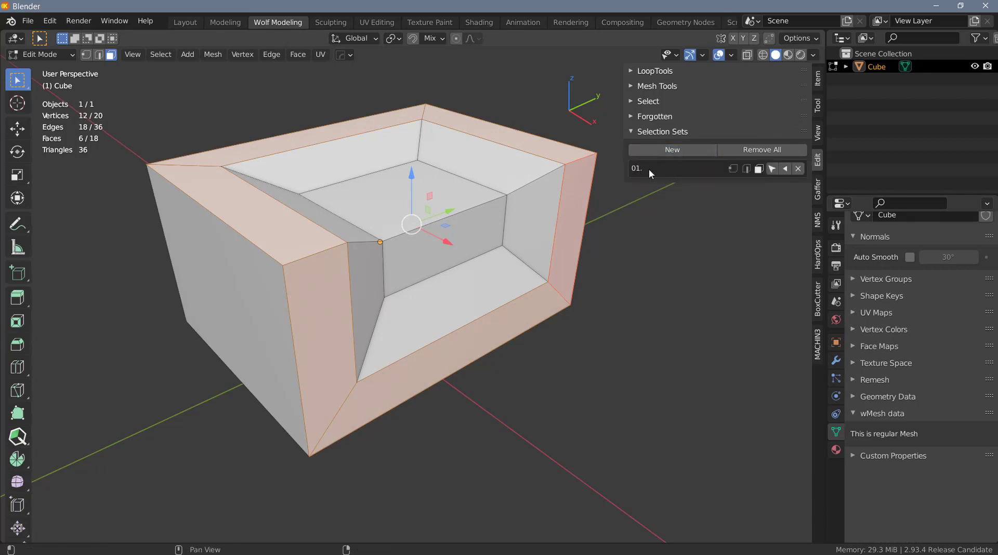
pyautogui.hotkey('alt', 'a')
pyautogui.keyDown('alt'); pyautogui.click(544, 191); pyautogui.keyUp('alt')
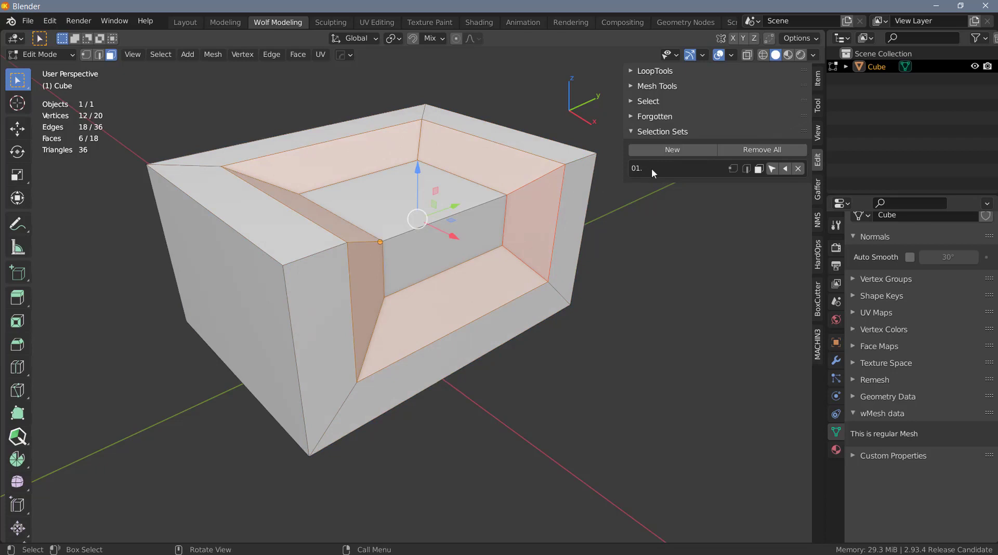
pyautogui.click(687, 151)
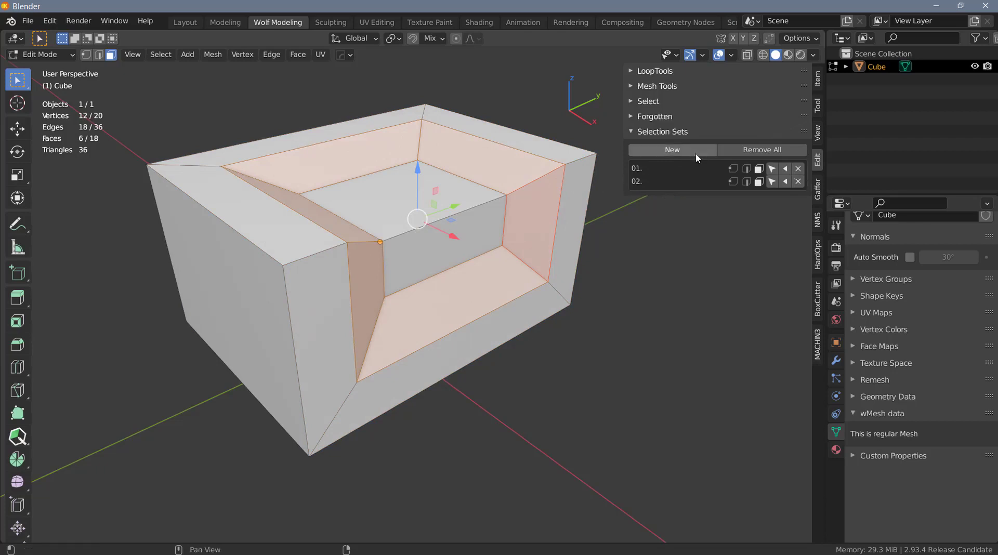
pyautogui.keyDown('alt'); pyautogui.click(467, 197); pyautogui.keyUp('alt')
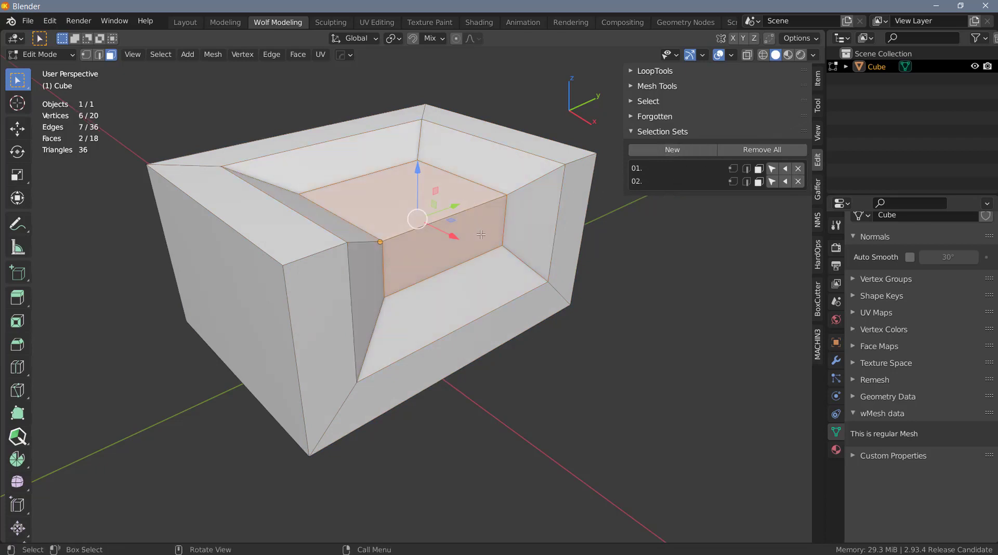
pyautogui.click(689, 152)
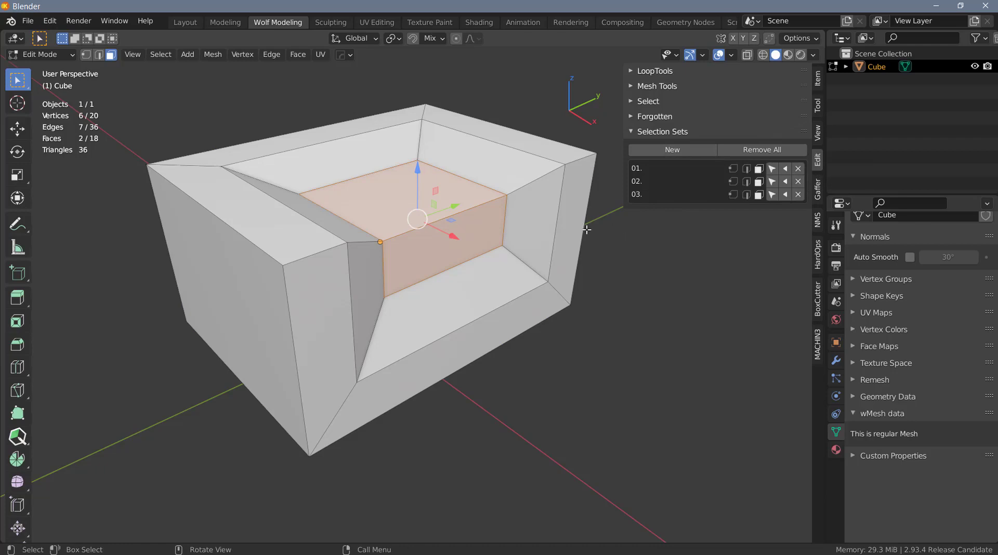
# Save the inner edge loop as set 04 and a vertex selection as set 05.
pyautogui.press('2')
pyautogui.click(561, 197)
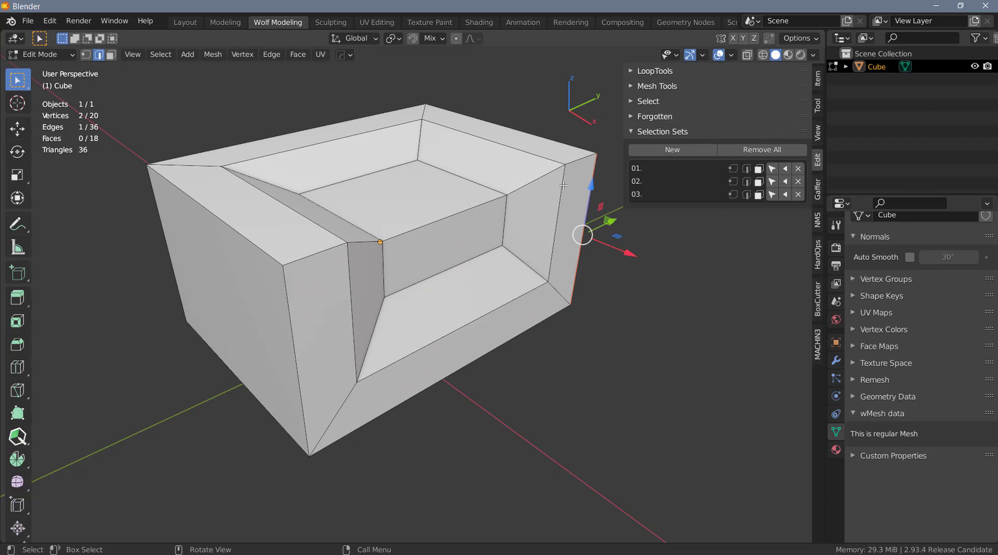
pyautogui.keyDown('alt'); pyautogui.click(563, 186); pyautogui.keyUp('alt')
pyautogui.click(688, 149)
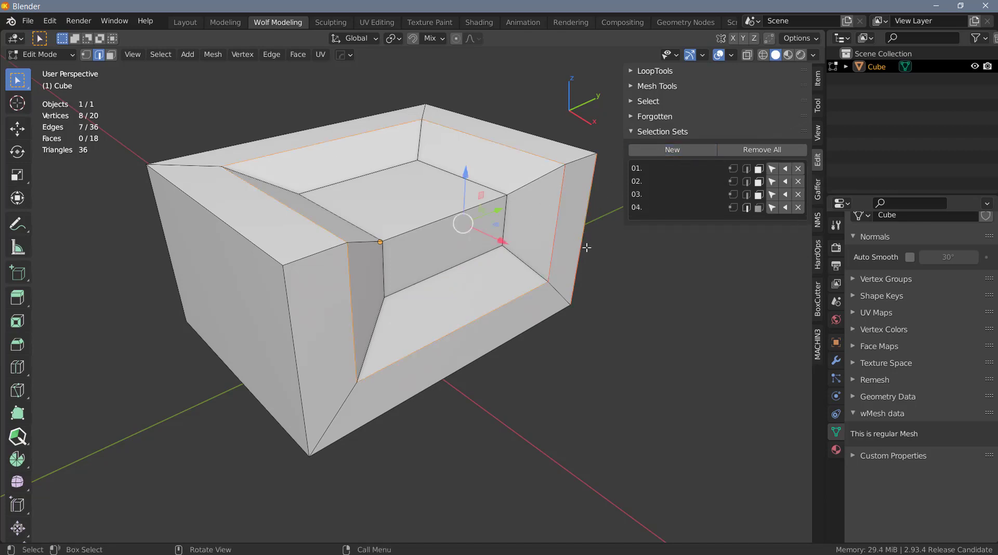
pyautogui.press('1')
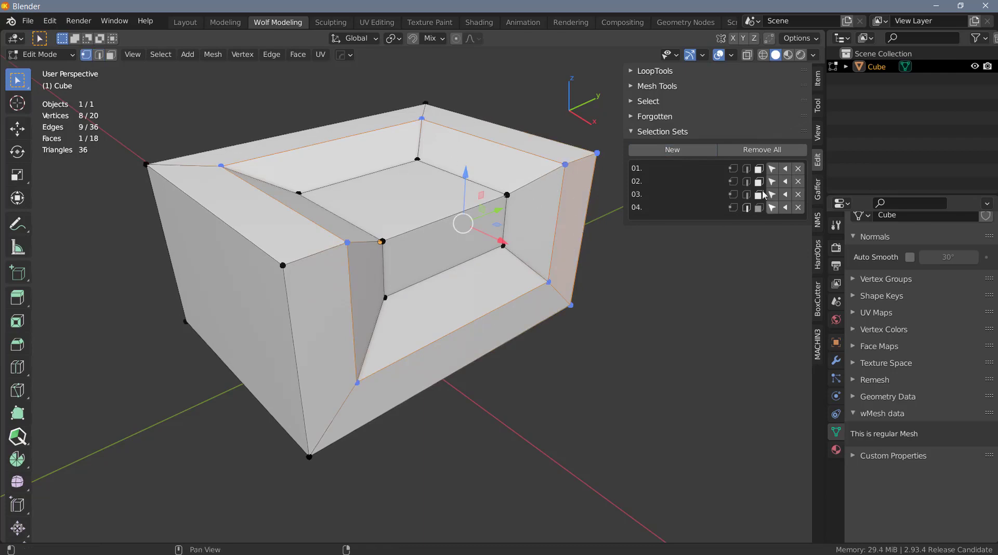
pyautogui.click(676, 150)
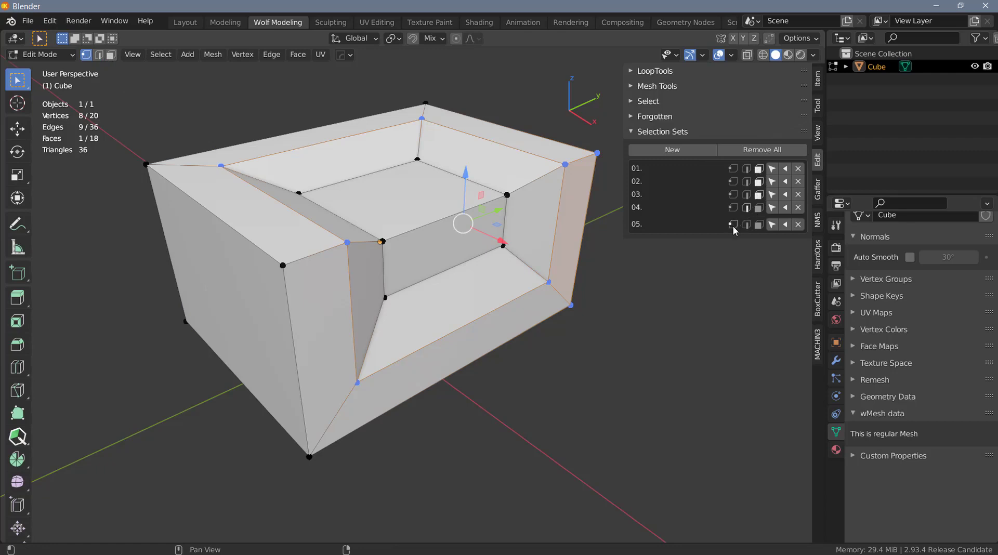
pyautogui.click(773, 170)
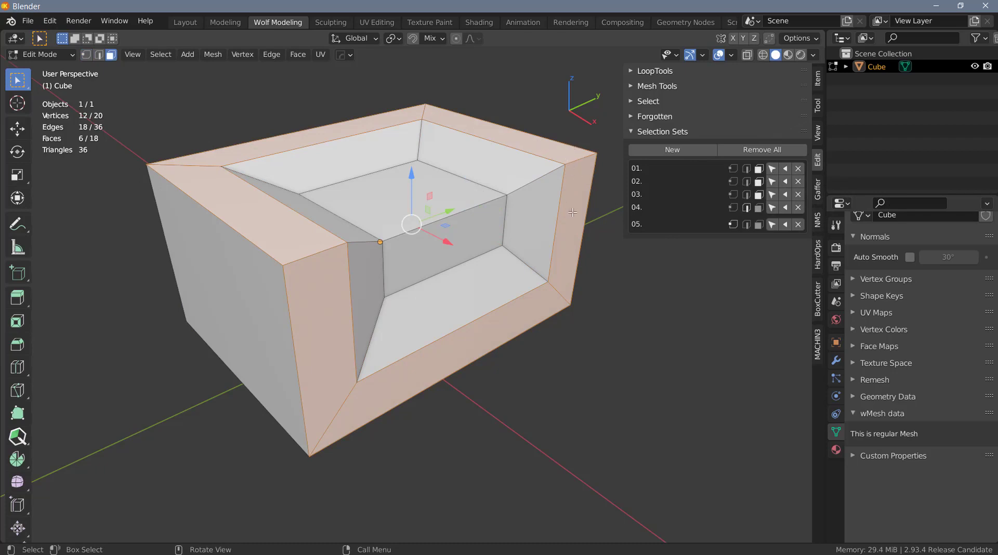
pyautogui.click(772, 182)
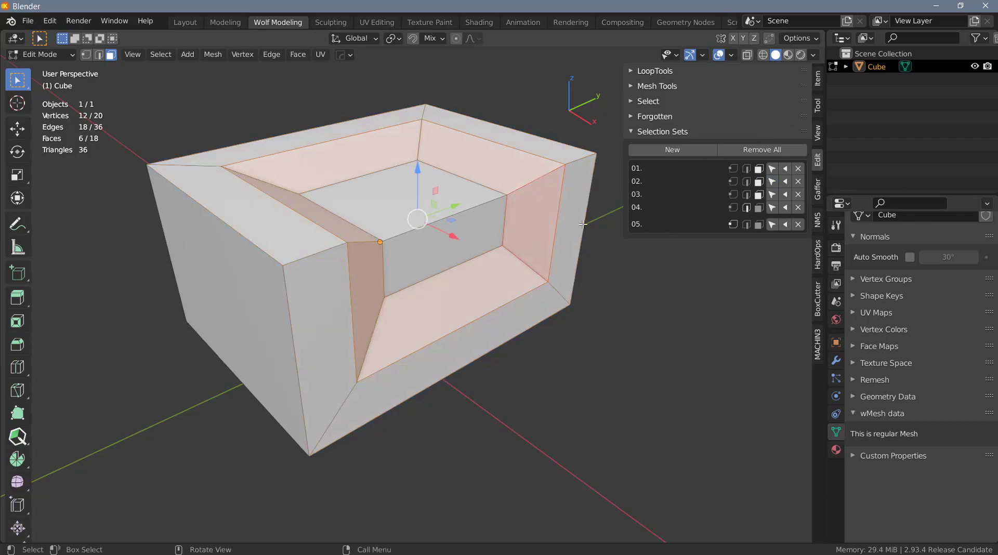
pyautogui.click(773, 208)
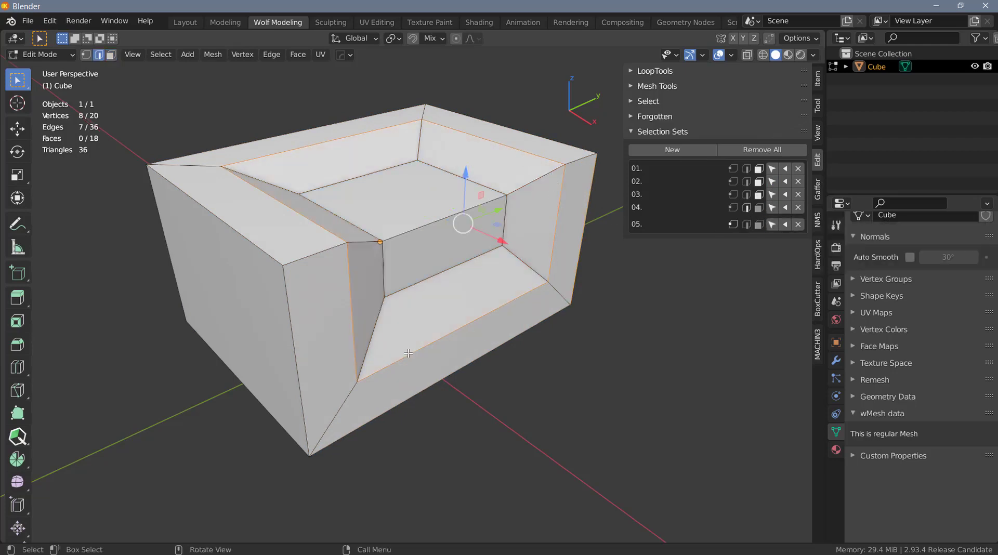
pyautogui.click(772, 224)
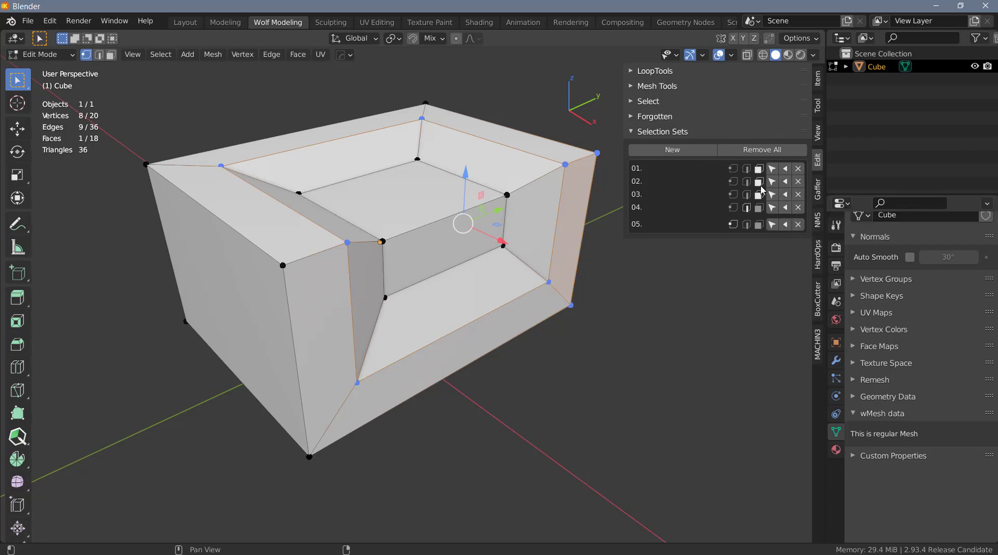
pyautogui.click(747, 208)
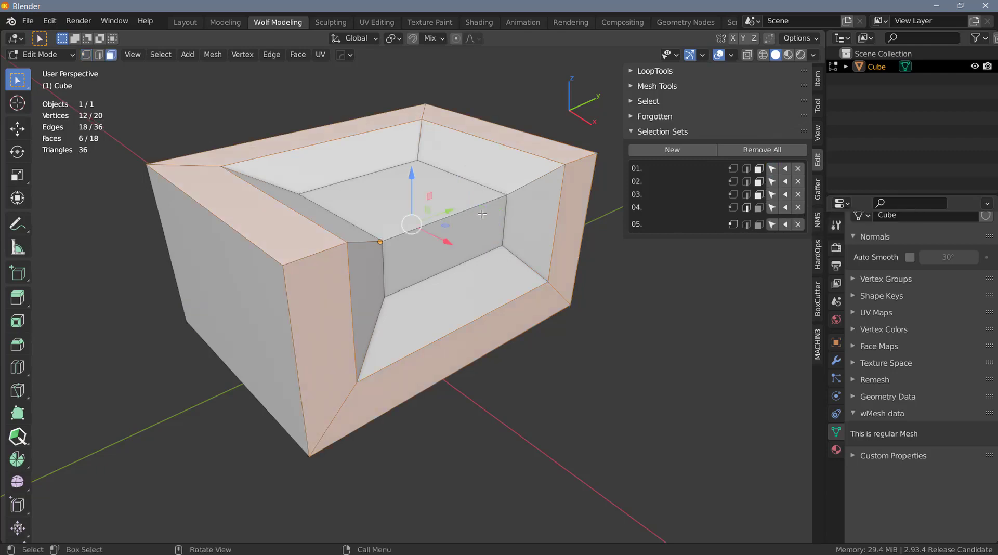
pyautogui.keyDown('shift'); pyautogui.click(473, 201); pyautogui.keyUp('shift')
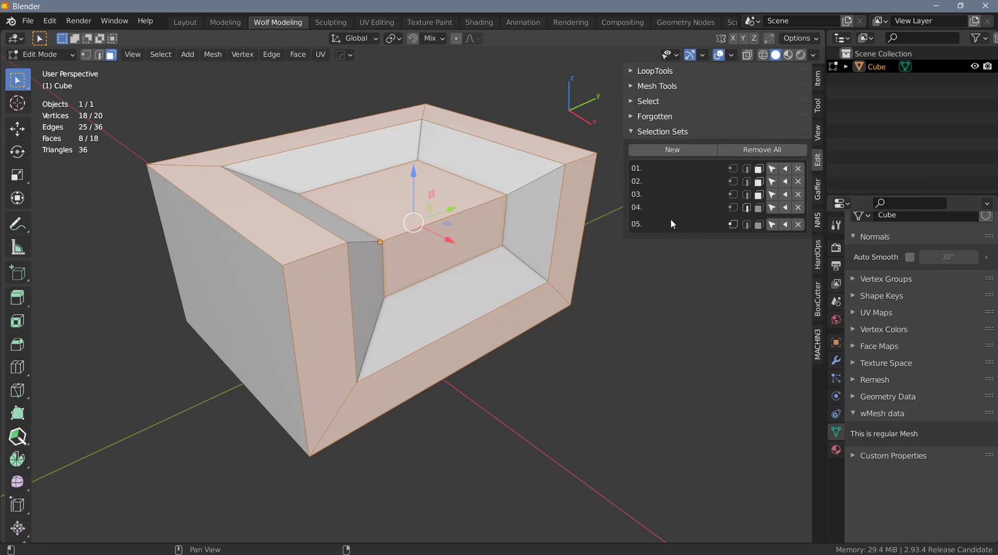
pyautogui.click(646, 295)
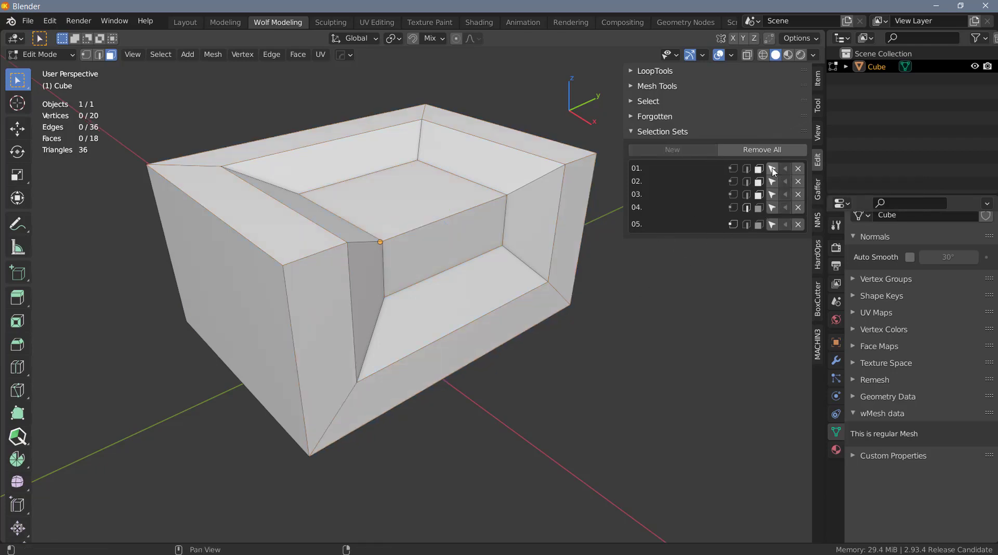
pyautogui.click(772, 169)
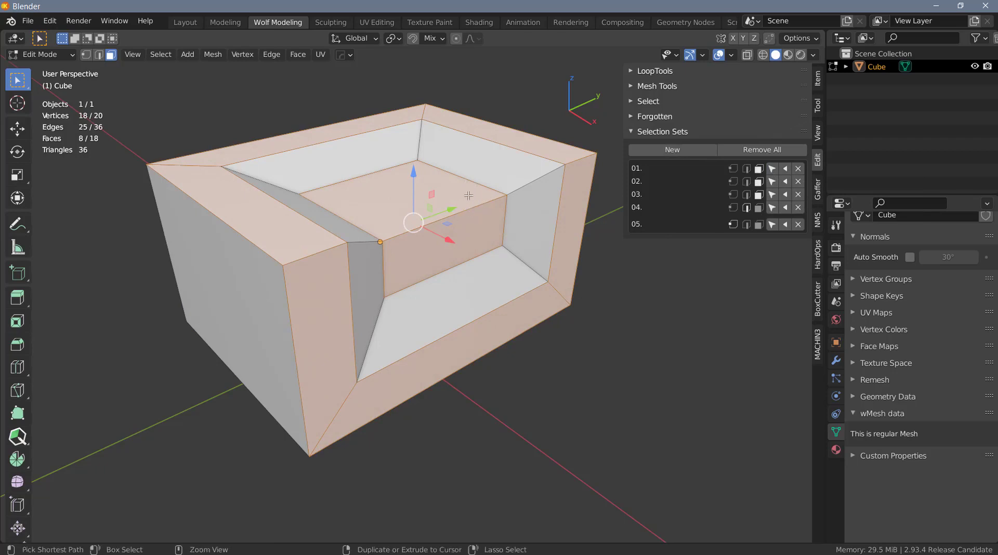
pyautogui.keyDown('ctrl'); pyautogui.moveTo(475, 210); pyautogui.dragTo(501, 242); pyautogui.keyUp('ctrl')
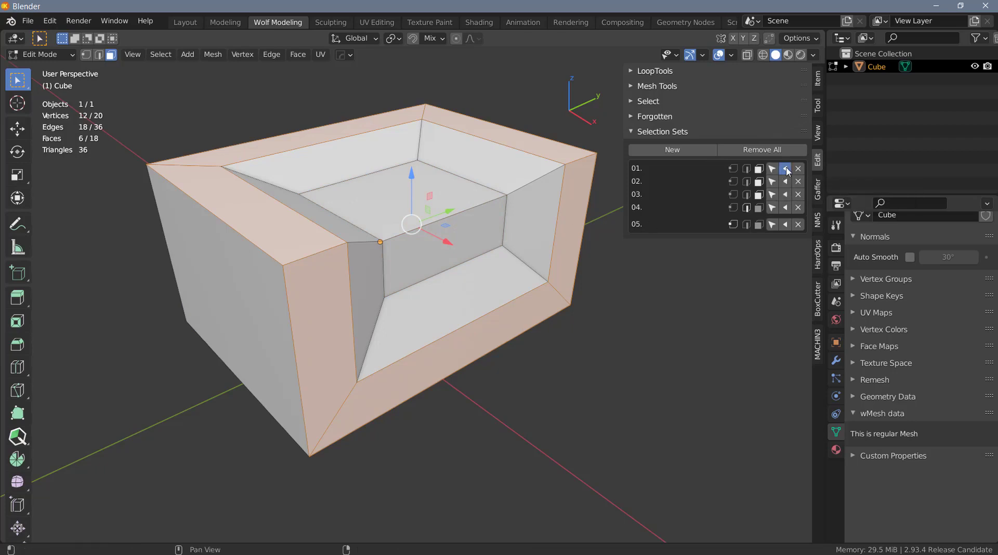
# Remove selection sets 05 and 04 from the Selection Sets panel.
pyautogui.click(798, 224)
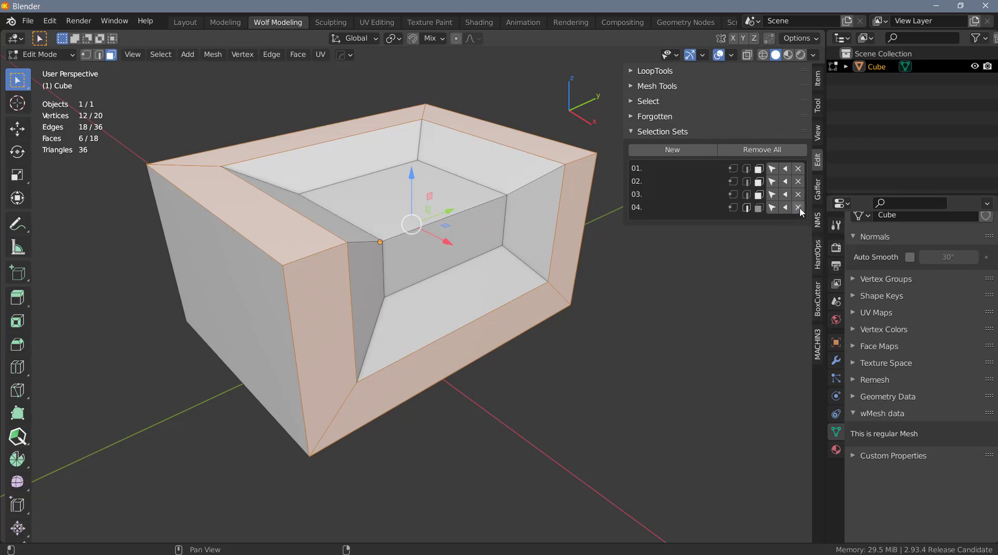
pyautogui.click(799, 207)
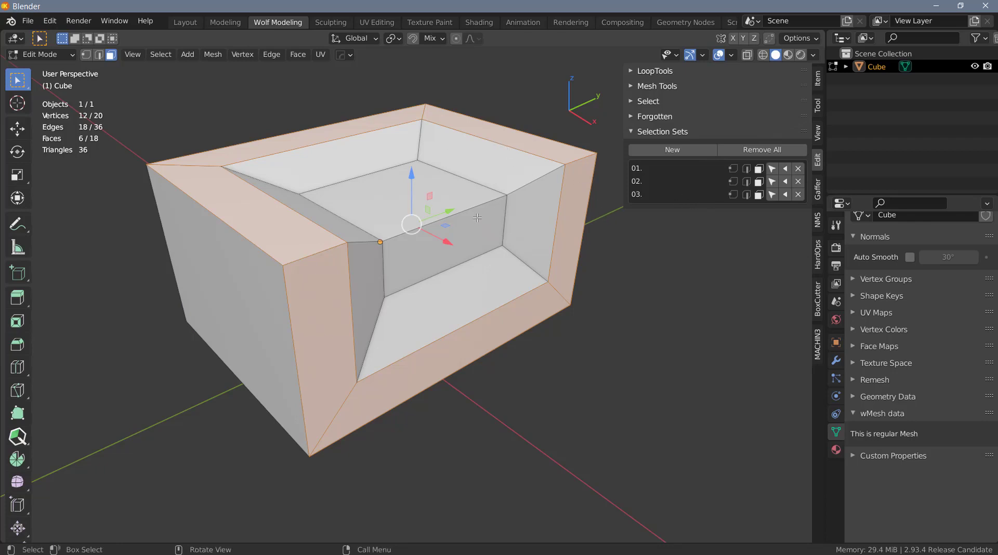
# Give the cube a base material, then add a second slot with a new yellow Material.001.
pyautogui.click(838, 452)
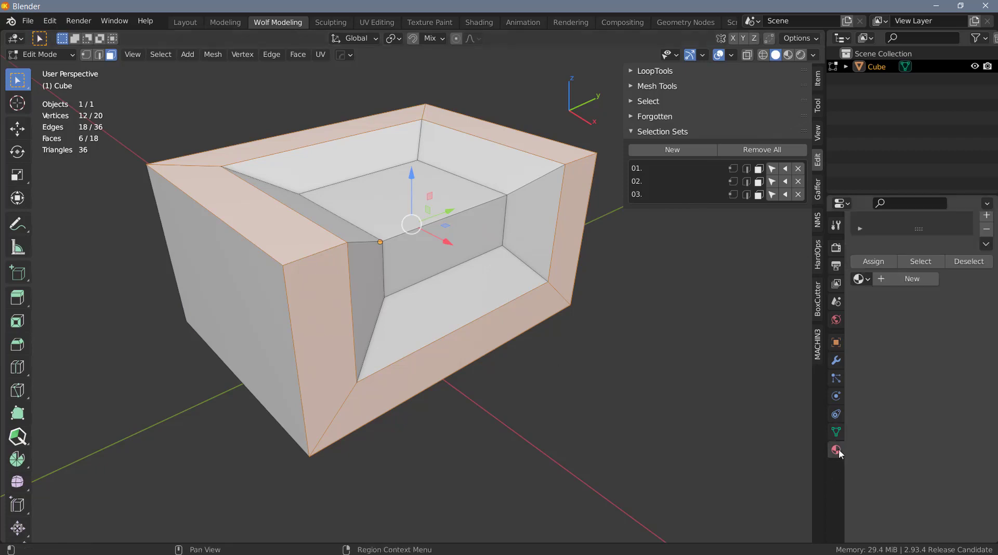
pyautogui.click(916, 281)
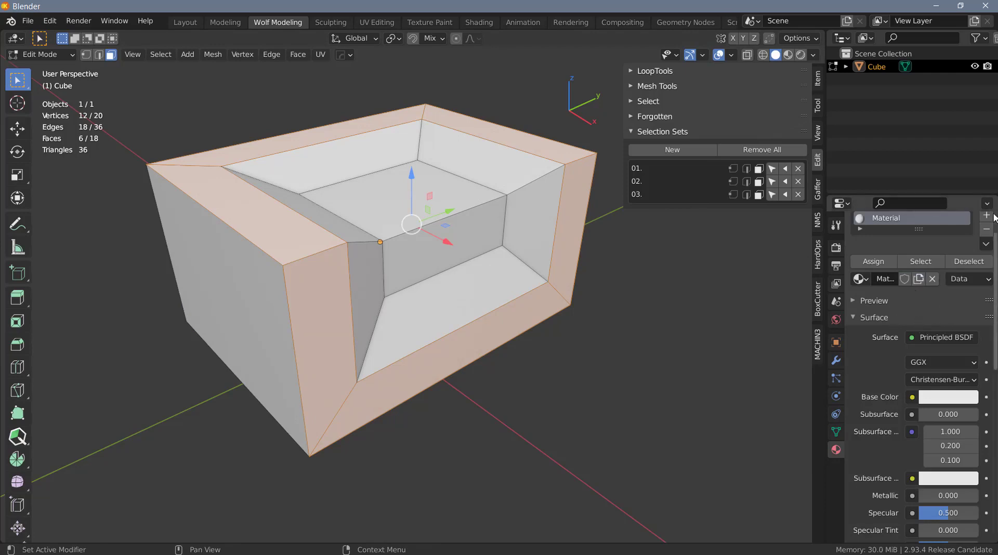
pyautogui.scroll(2, 935, 262)
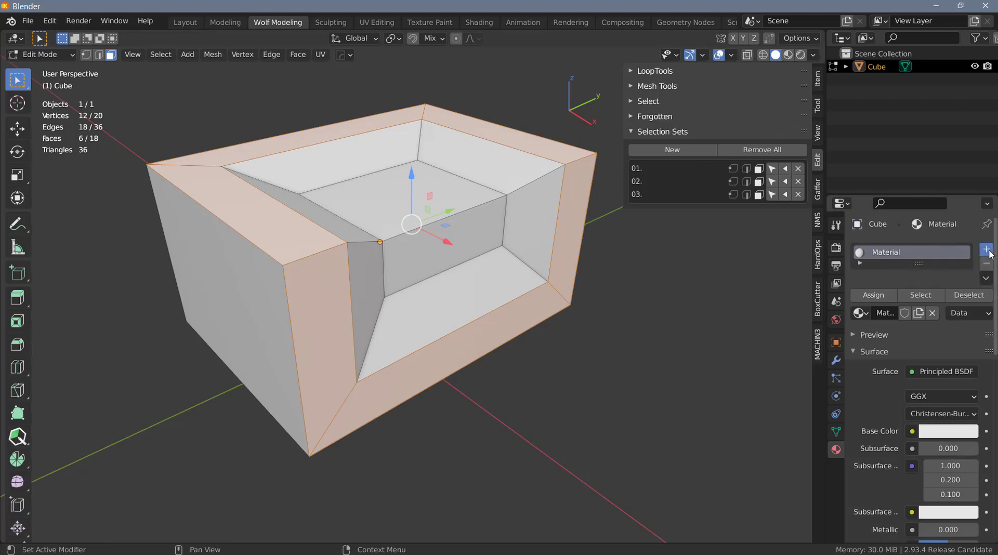
pyautogui.click(987, 250)
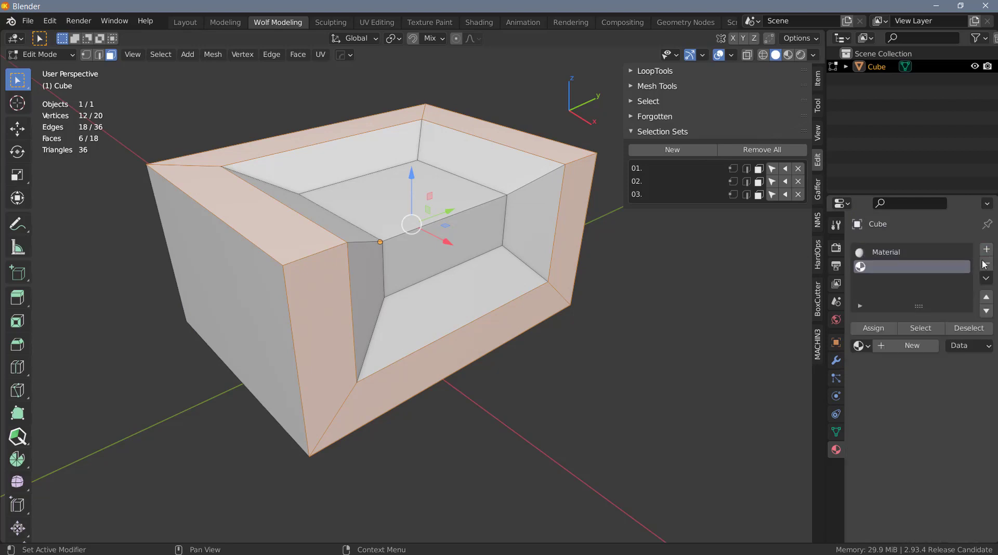
pyautogui.click(912, 347)
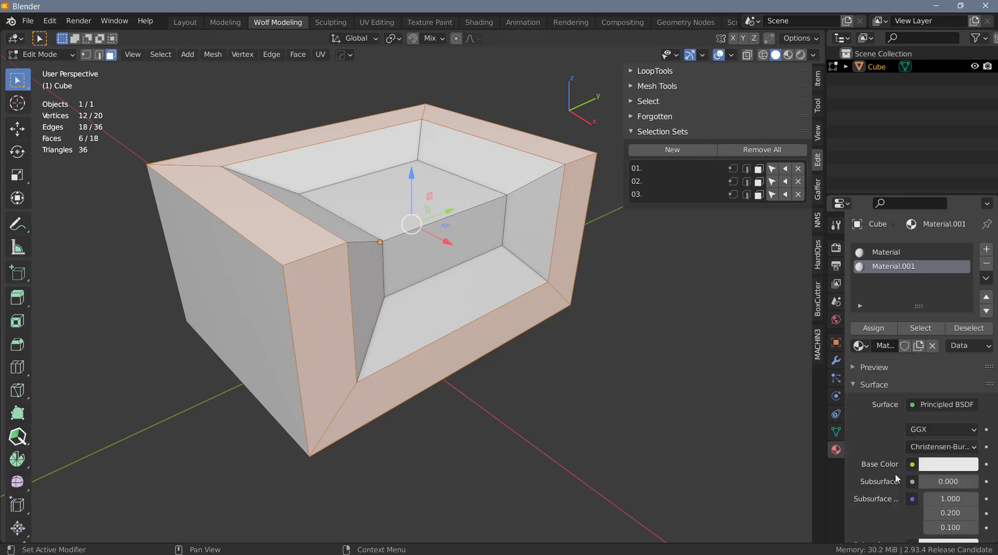
pyautogui.click(936, 465)
pyautogui.click(899, 316)
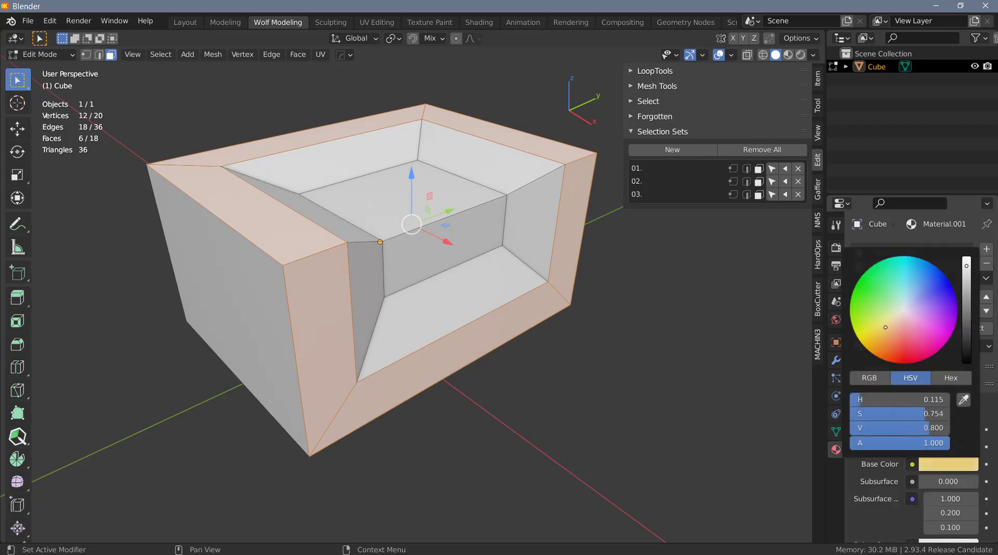
# Assign yellow to the inner sloped faces from set 02 and switch to Material Preview shading.
pyautogui.click(773, 181)
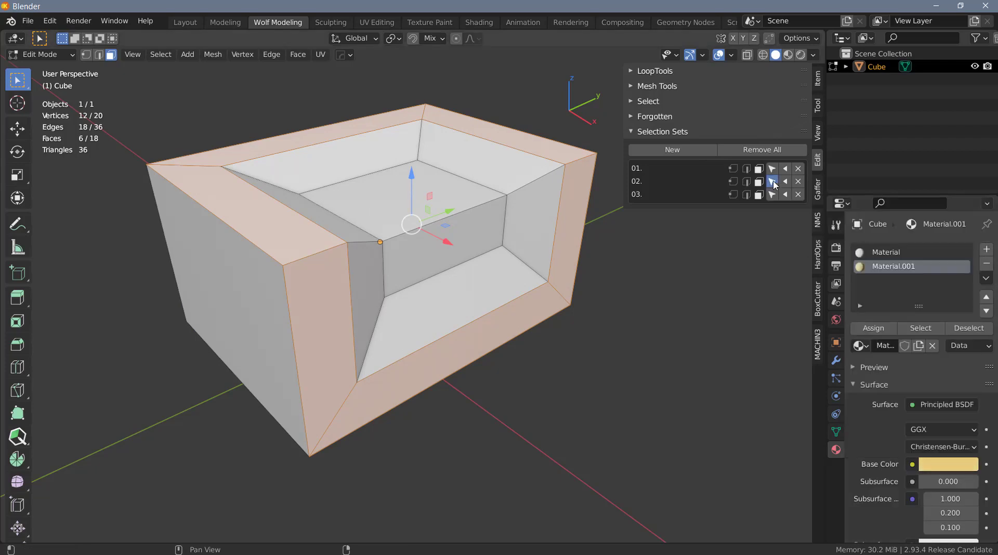
pyautogui.click(876, 329)
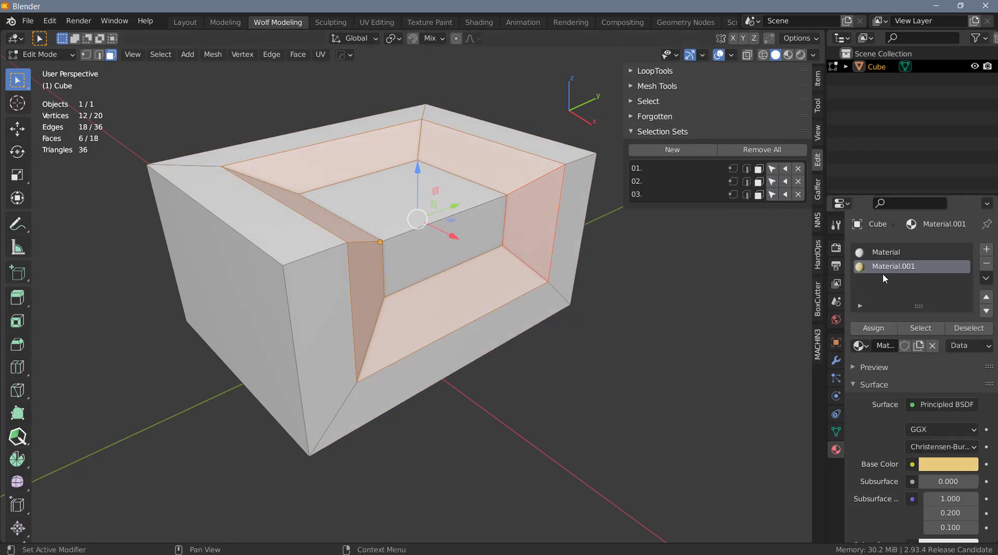
pyautogui.click(788, 55)
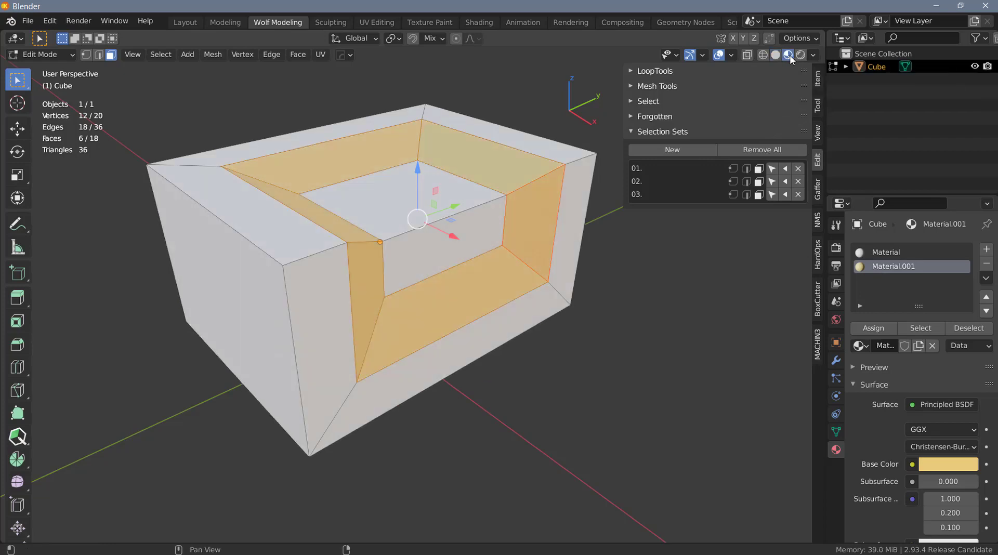
# Deselect all faces and add a third material, Material.002, with a blue base colour.
pyautogui.click(489, 358)
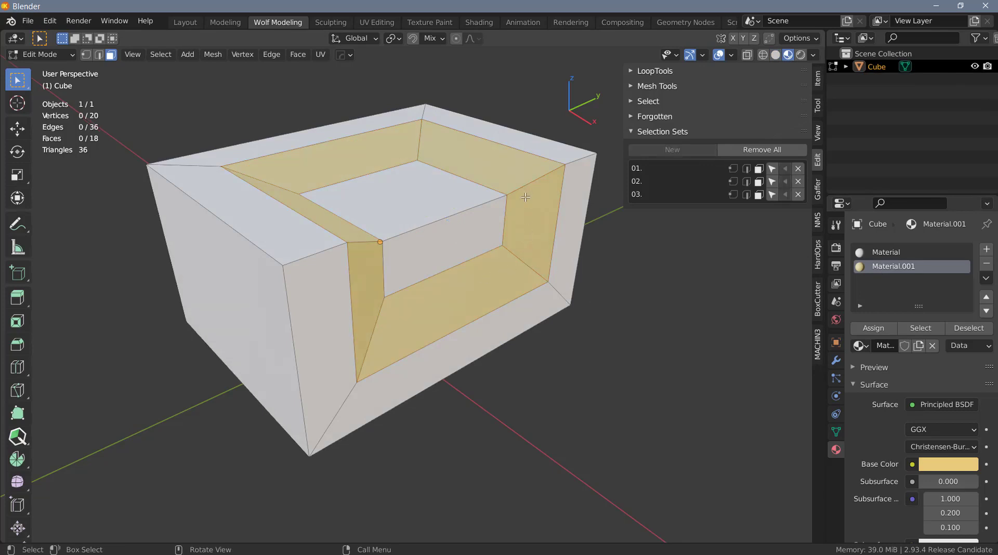
pyautogui.click(987, 251)
pyautogui.click(919, 347)
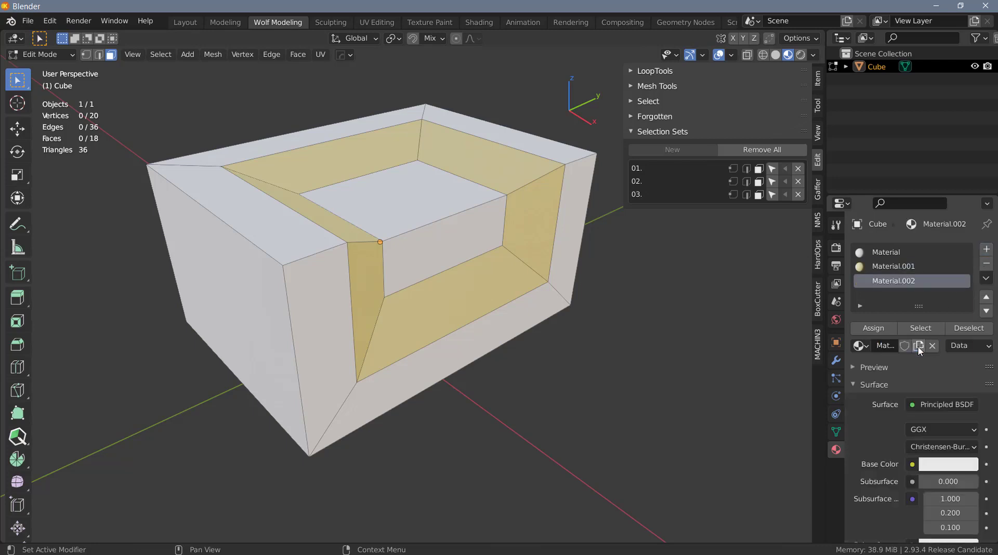
pyautogui.click(931, 464)
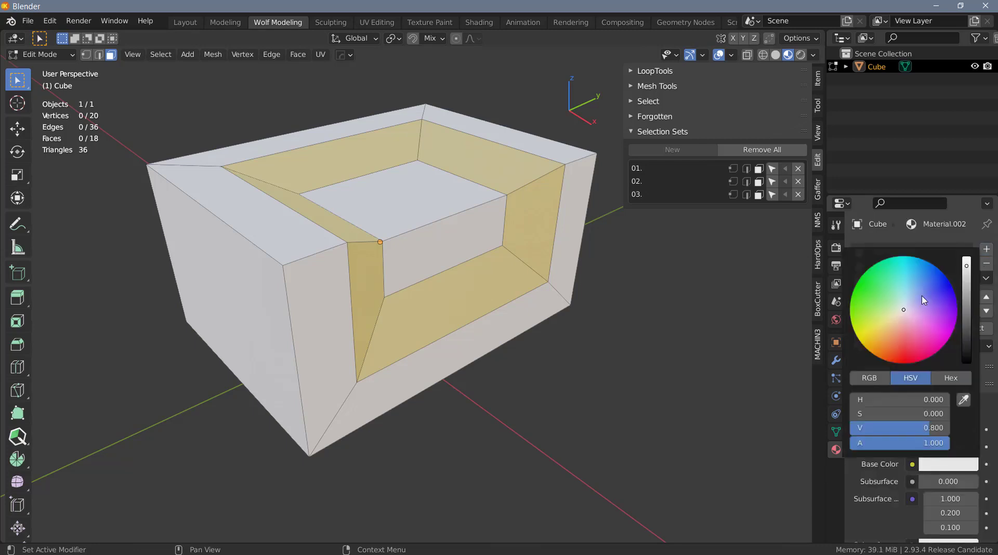
pyautogui.moveTo(924, 300); pyautogui.dragTo(934, 287)
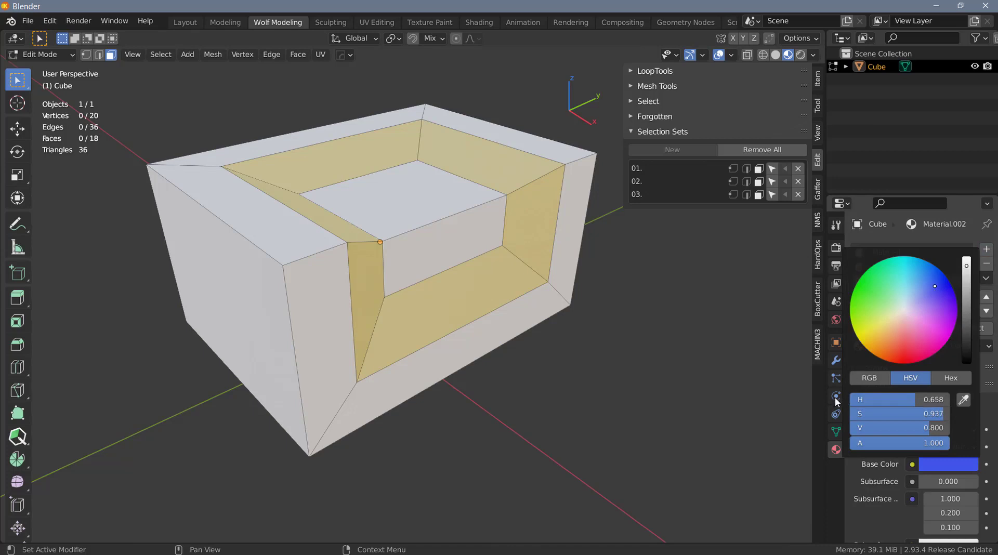
# Assign the blue material to the outer rim faces from set 01, then deselect all.
pyautogui.click(772, 169)
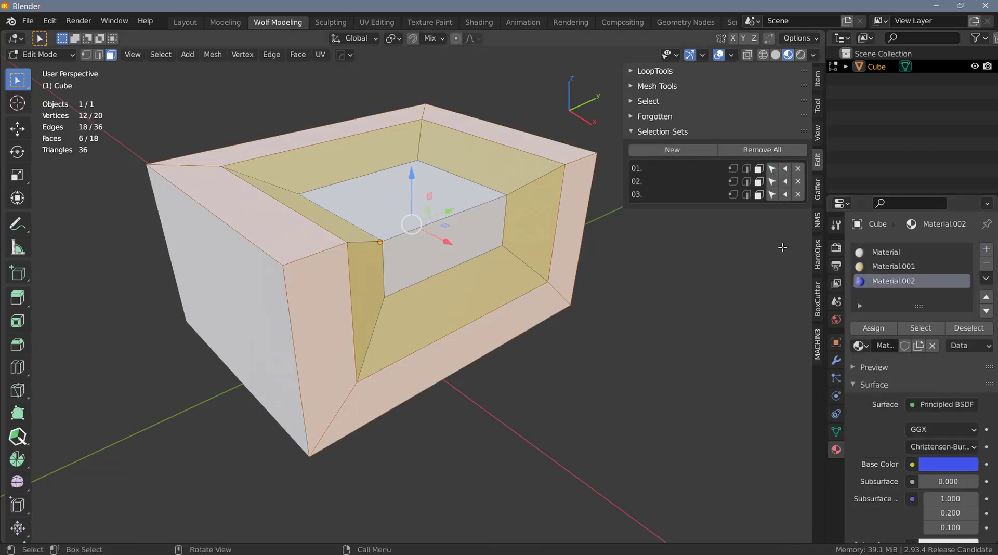
pyautogui.click(878, 329)
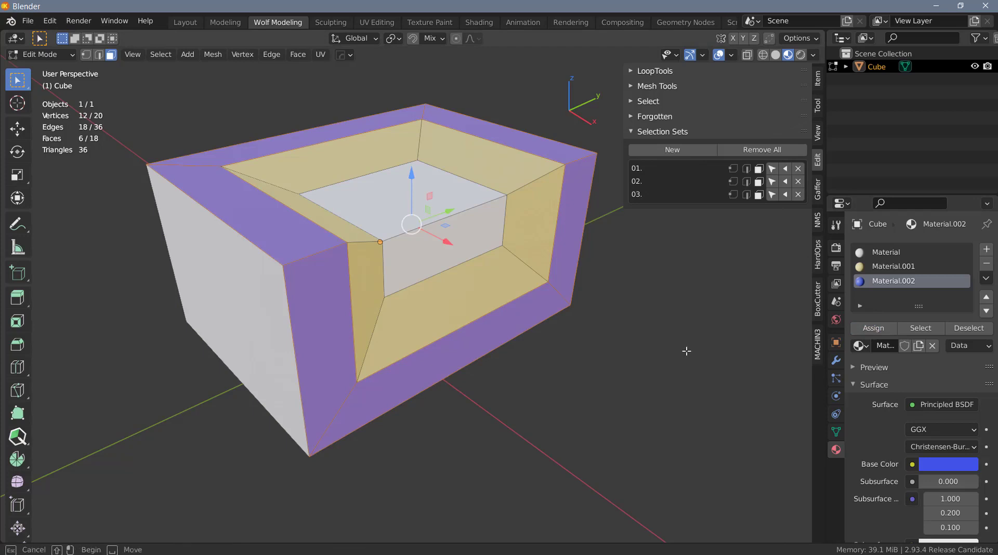
pyautogui.hotkey('alt', 'a')
pyautogui.moveTo(686, 350); pyautogui.dragTo(565, 291, button='middle')
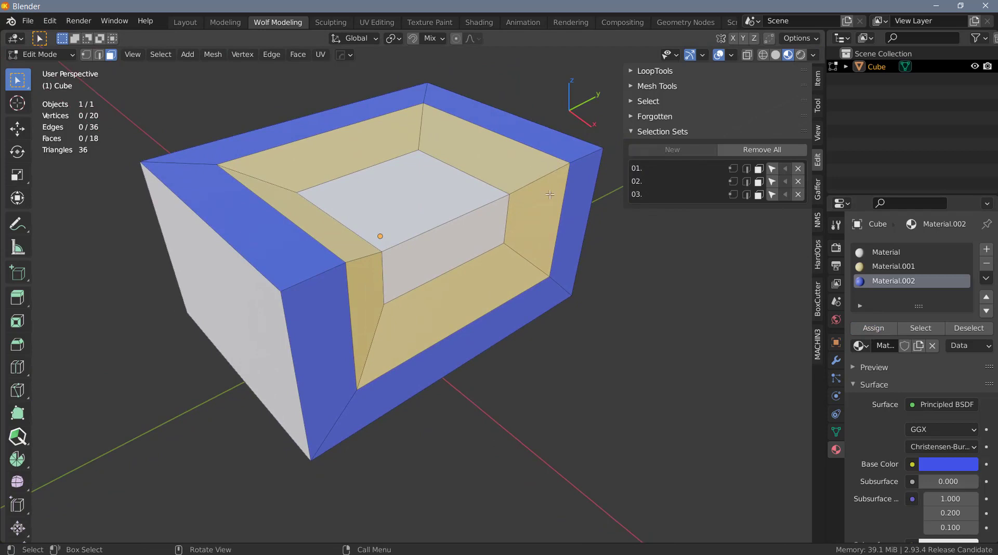
# Assign blue Material.002 to the recess floor faces stored in set 03.
pyautogui.click(773, 169)
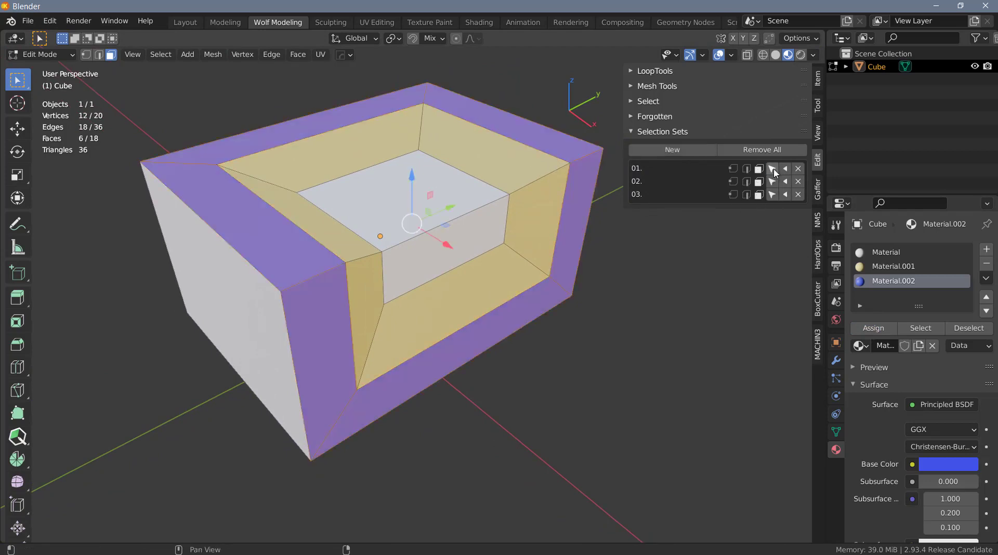
pyautogui.click(773, 195)
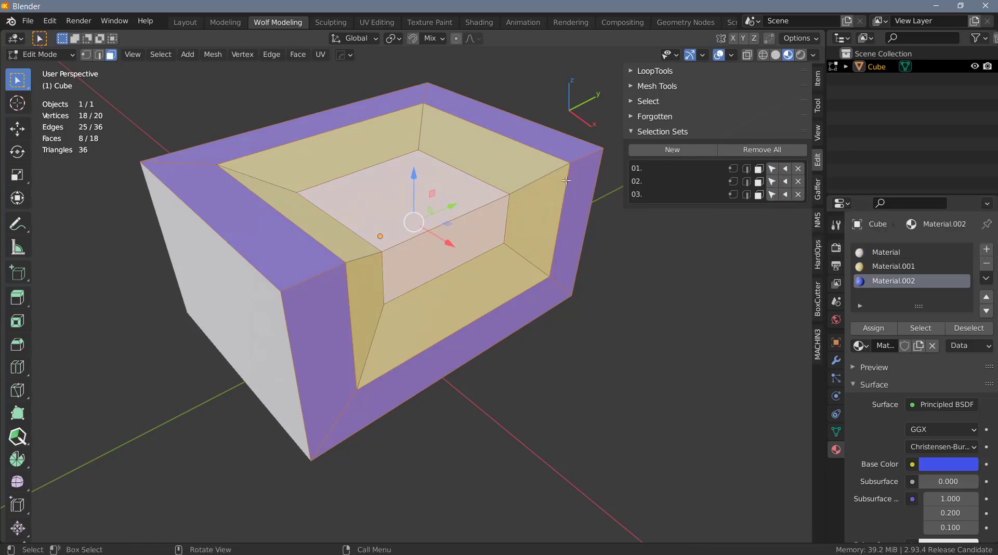
pyautogui.click(873, 328)
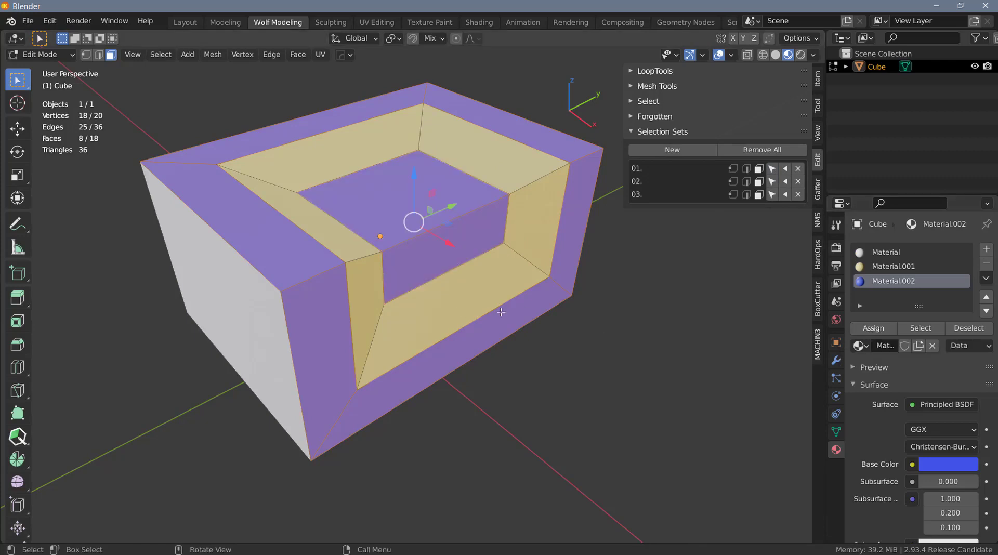
# Recall selection sets 01 and 02 to check the stored face groups.
pyautogui.click(772, 168)
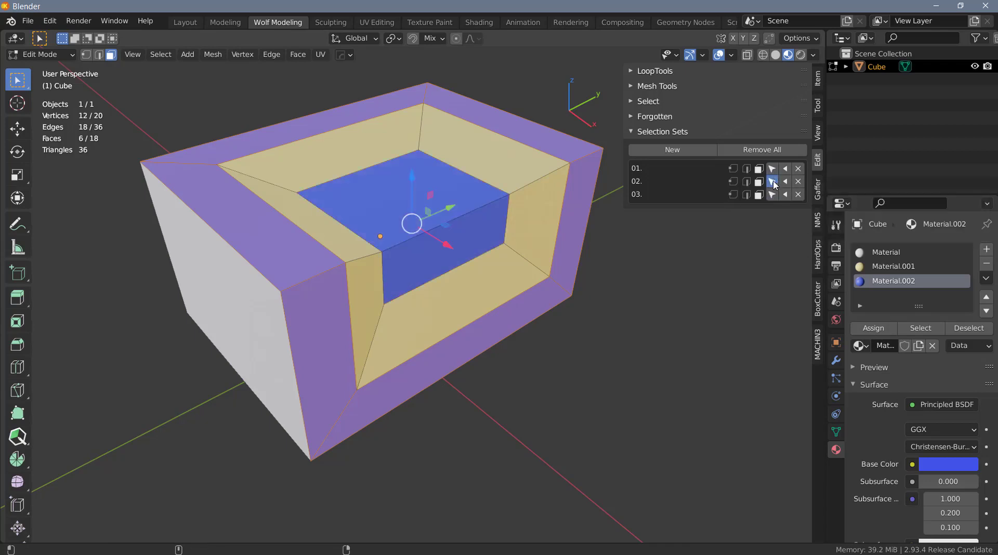
pyautogui.click(772, 182)
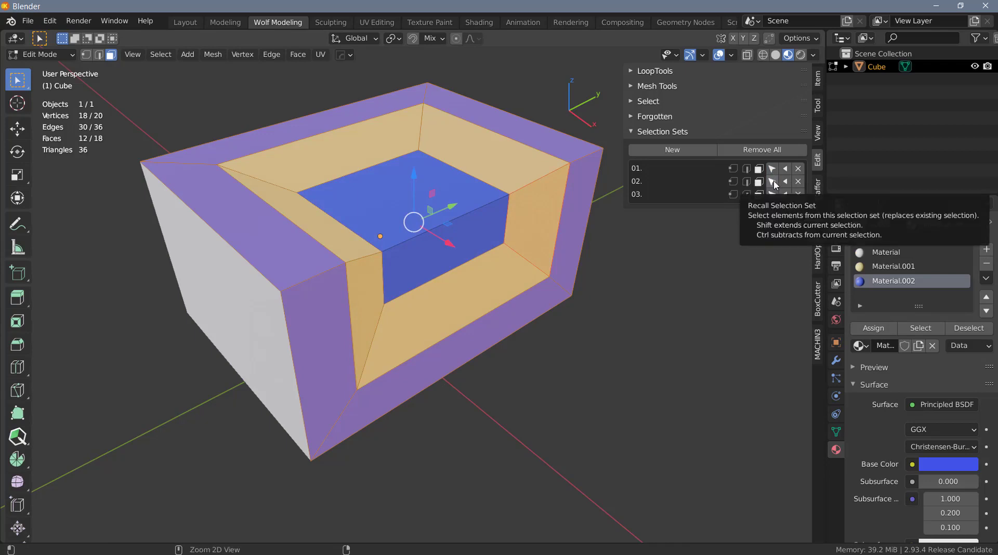
pyautogui.click(773, 181)
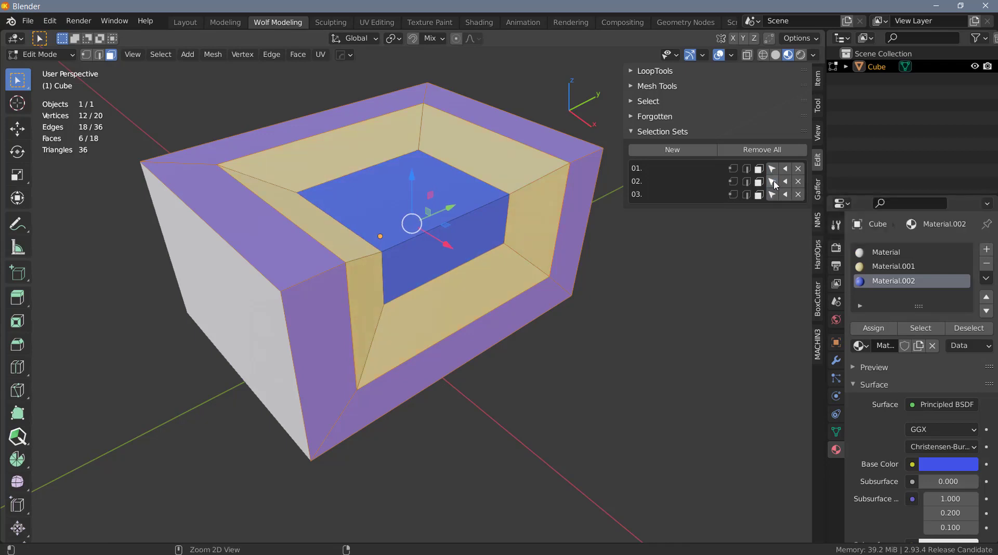